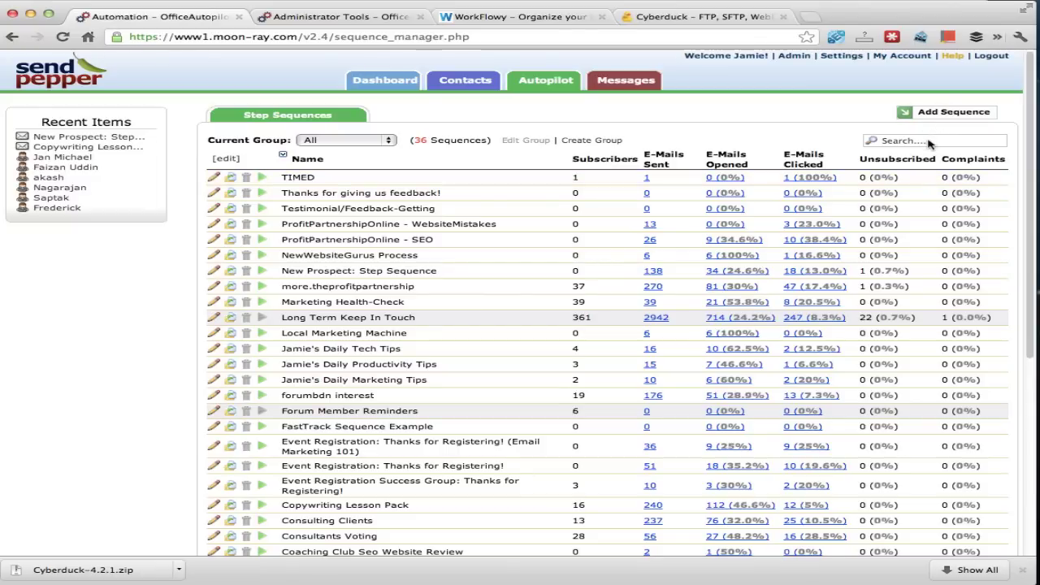
Place the cursor in the search box above the Step Sequences table.
{"action": "left_click", "coordinate": [931, 145]}
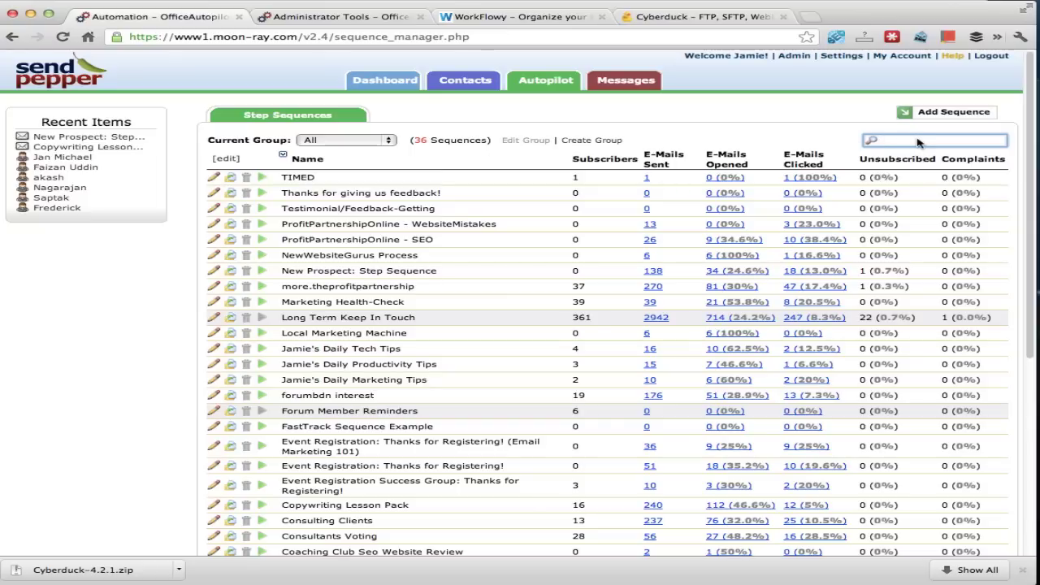
Filter the sequences by 'fasttrack' and expand FastTrack Sequence Example to see its 0 steps.
{"action": "type", "text": "fasttrack"}
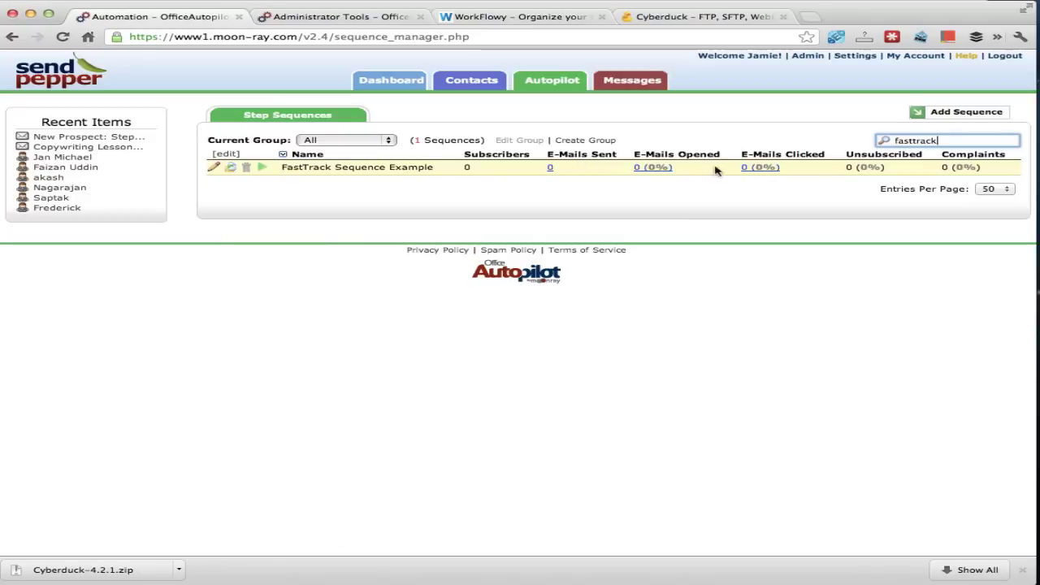
{"action": "left_click", "coordinate": [354, 169]}
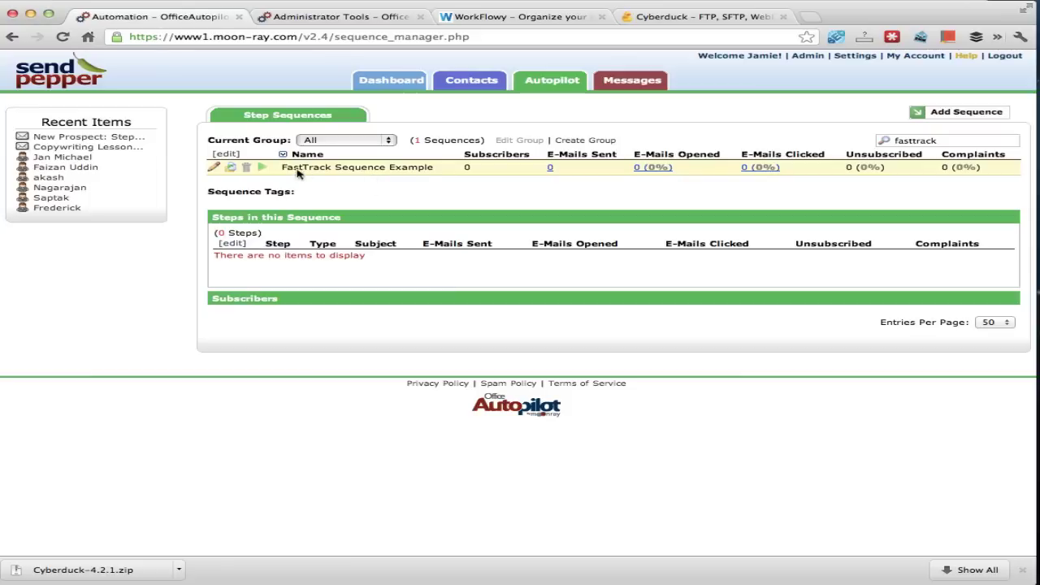
Open FastTrack Sequence Example in the Design Sequence editor using its pencil icon.
{"action": "left_click", "coordinate": [214, 167]}
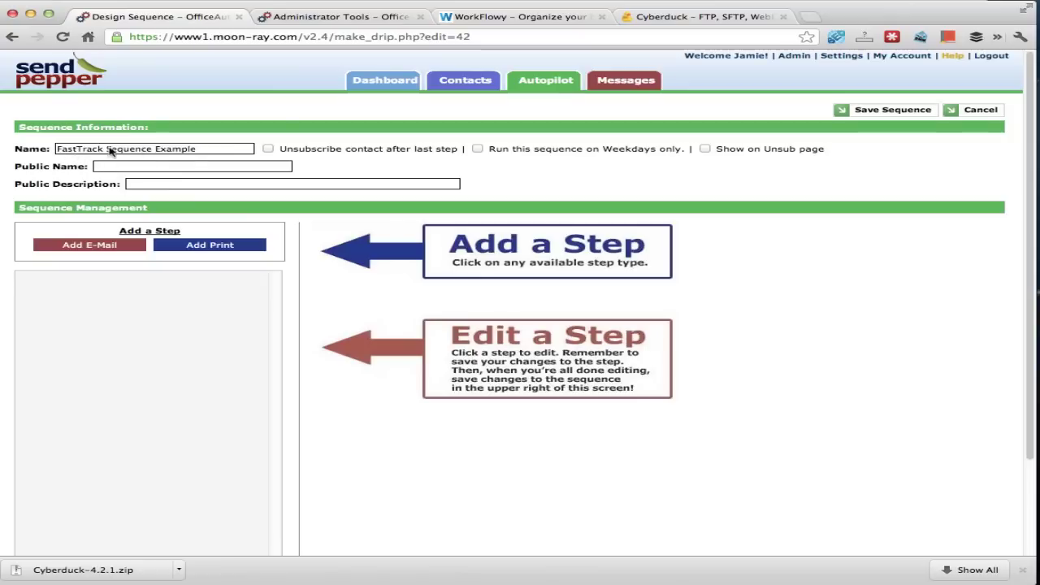
Set the sequence's Public Name to 'Customer facing name'.
{"action": "left_click", "coordinate": [213, 153]}
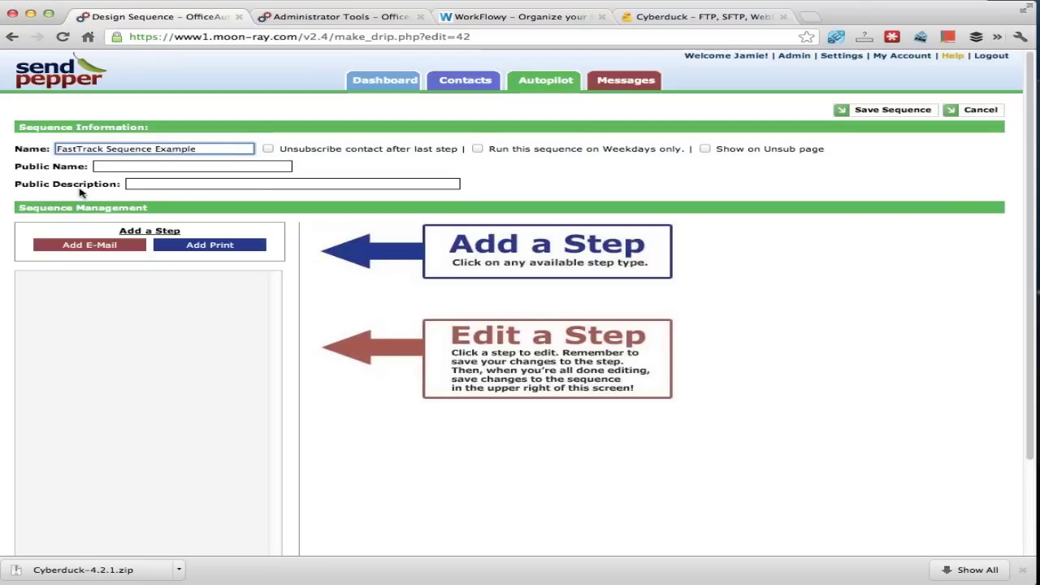
{"action": "left_click", "coordinate": [160, 167]}
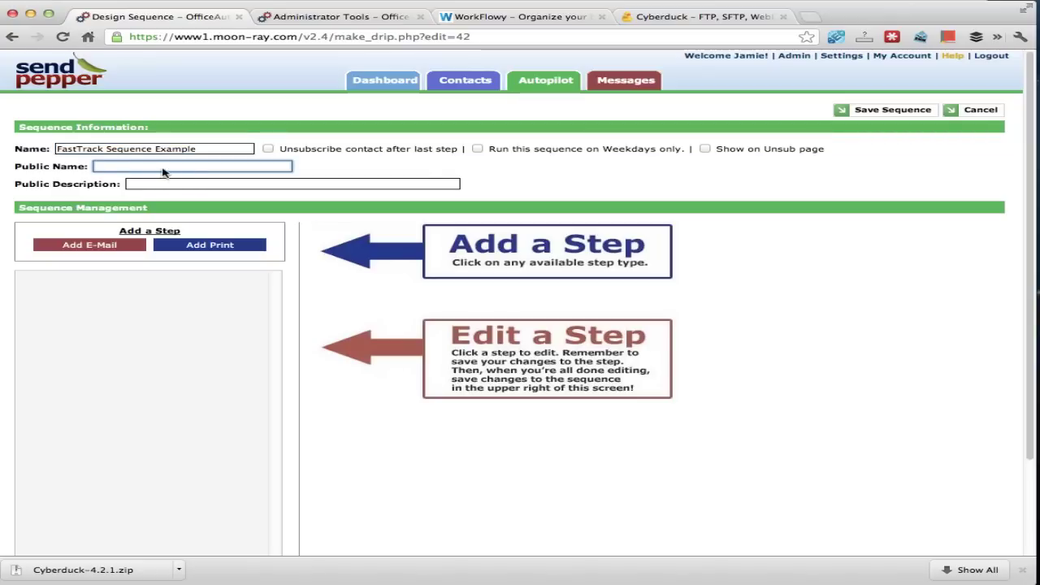
{"action": "type", "text": "Customer facing name"}
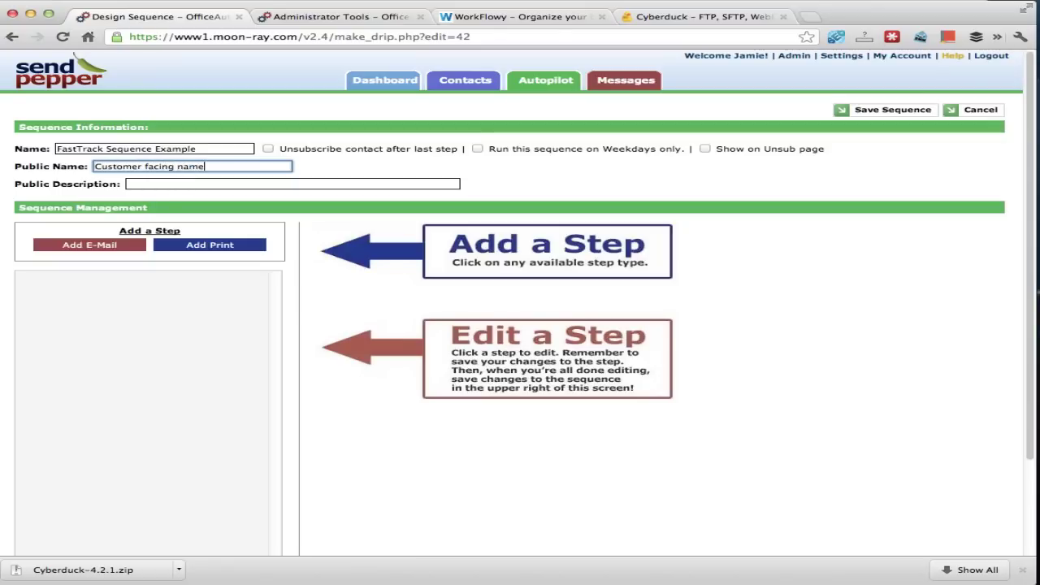
Enter the Public Description 'a brief description that customers can see'.
{"action": "key", "text": "Tab"}
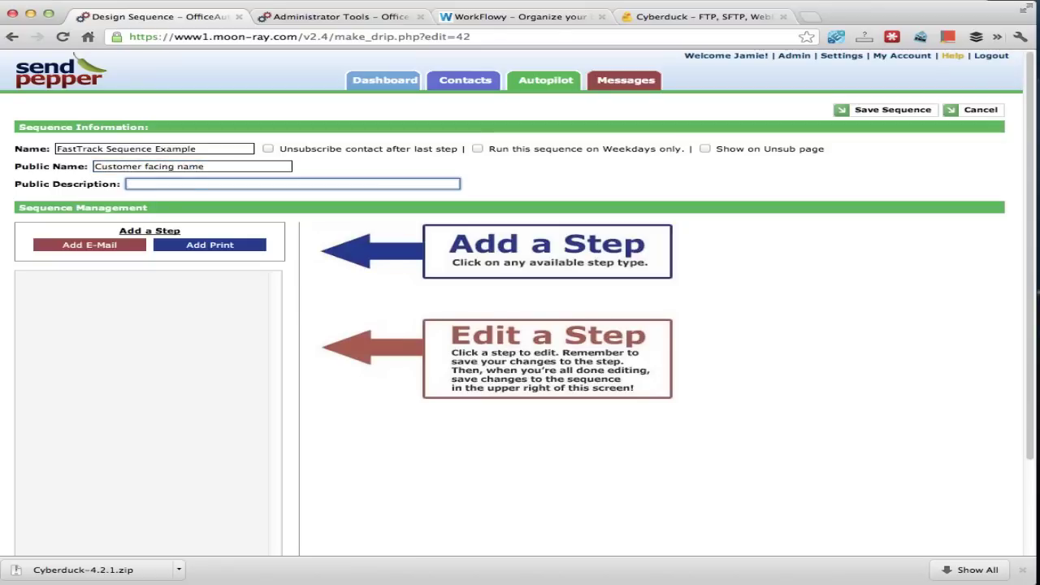
{"action": "type", "text": "a brief descr"}
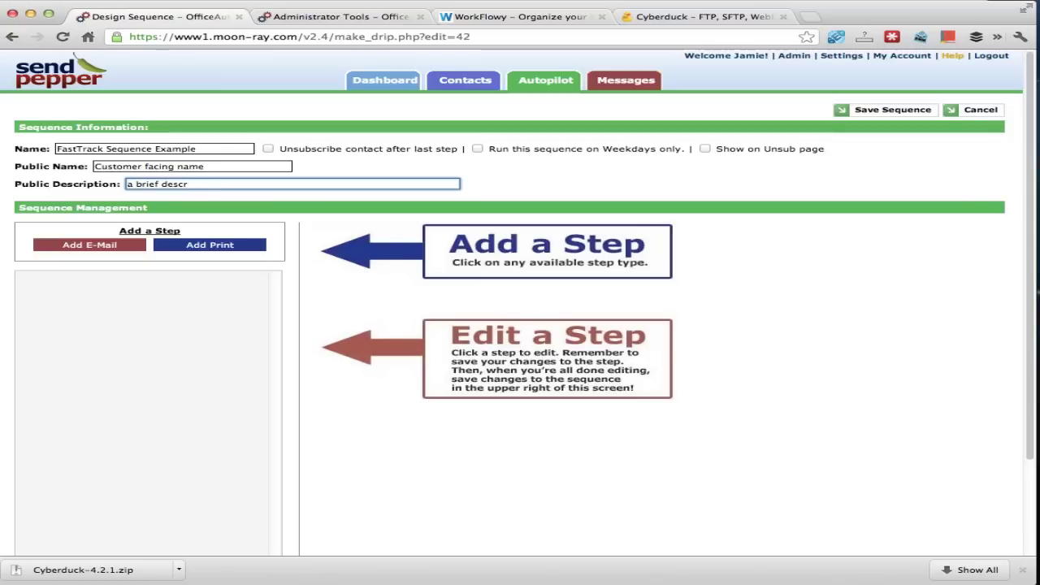
{"action": "type", "text": "iption that customers can see"}
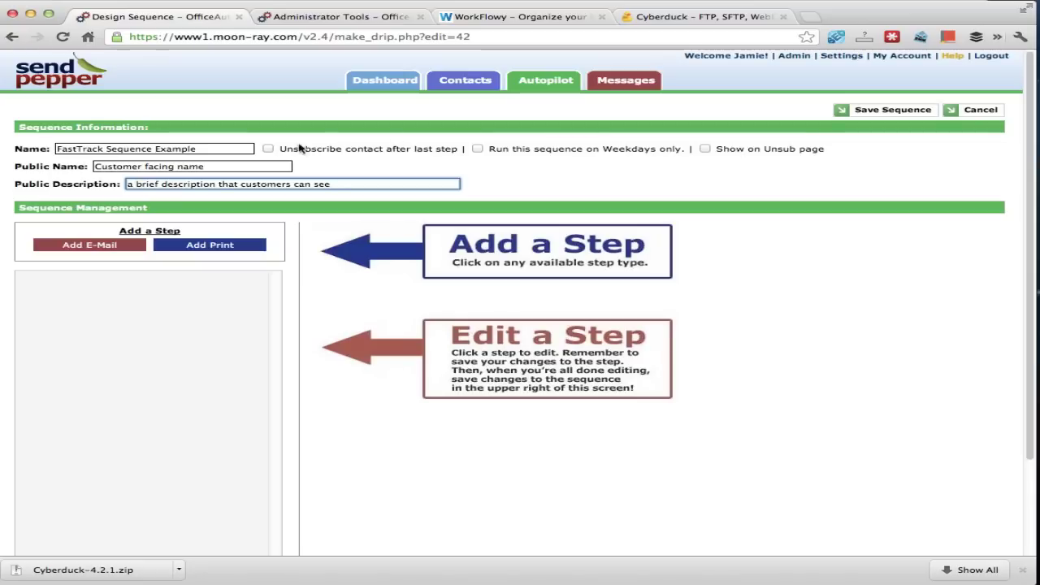
Tick 'Run this sequence on Weekdays only' for FastTrack Sequence Example.
{"action": "left_click", "coordinate": [478, 149]}
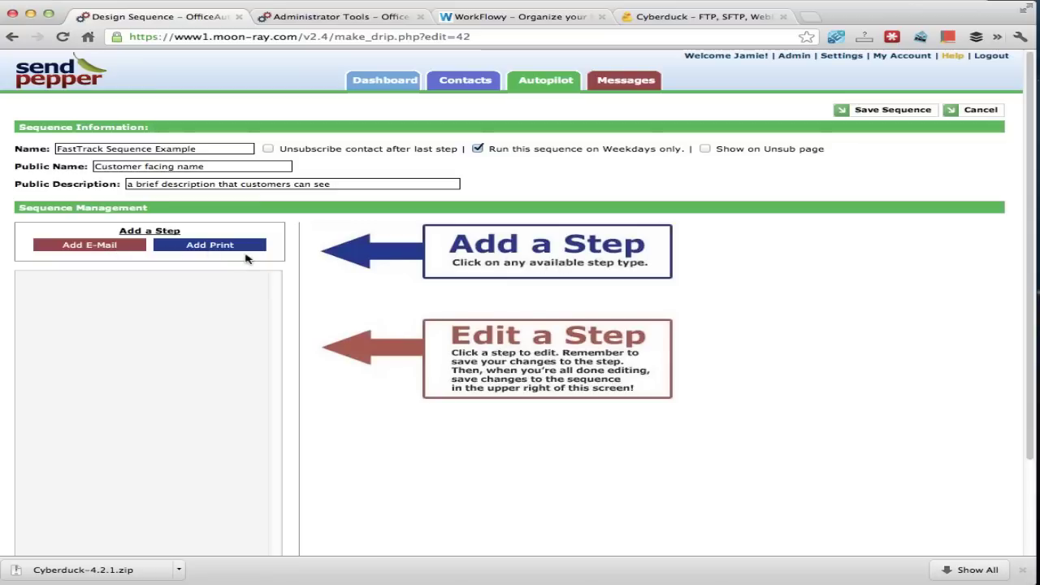
Add three email steps, then delete the two extras so only the Day 0 step remains.
{"action": "left_click", "coordinate": [100, 248]}
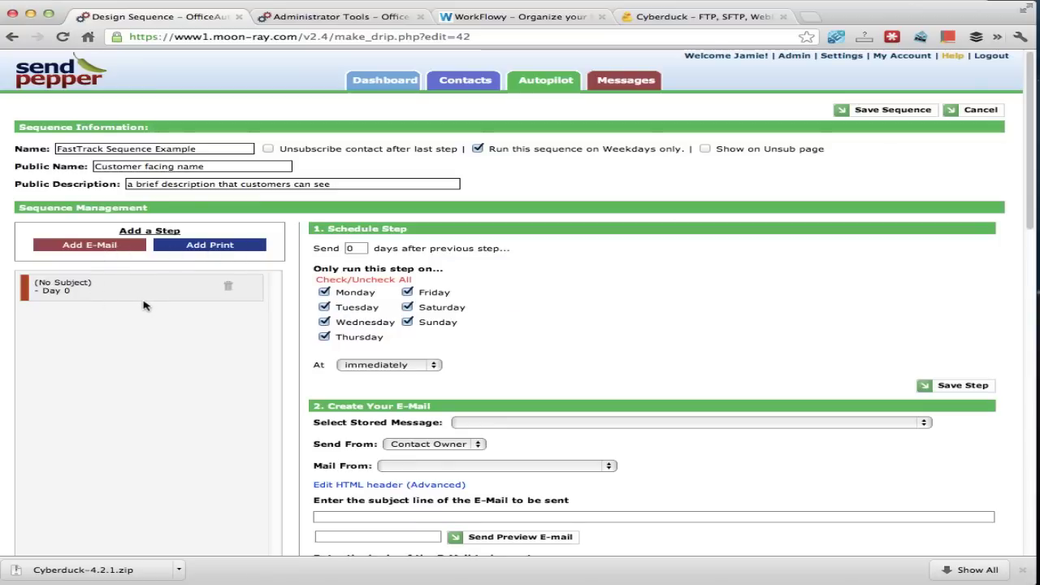
{"action": "left_click", "coordinate": [116, 245]}
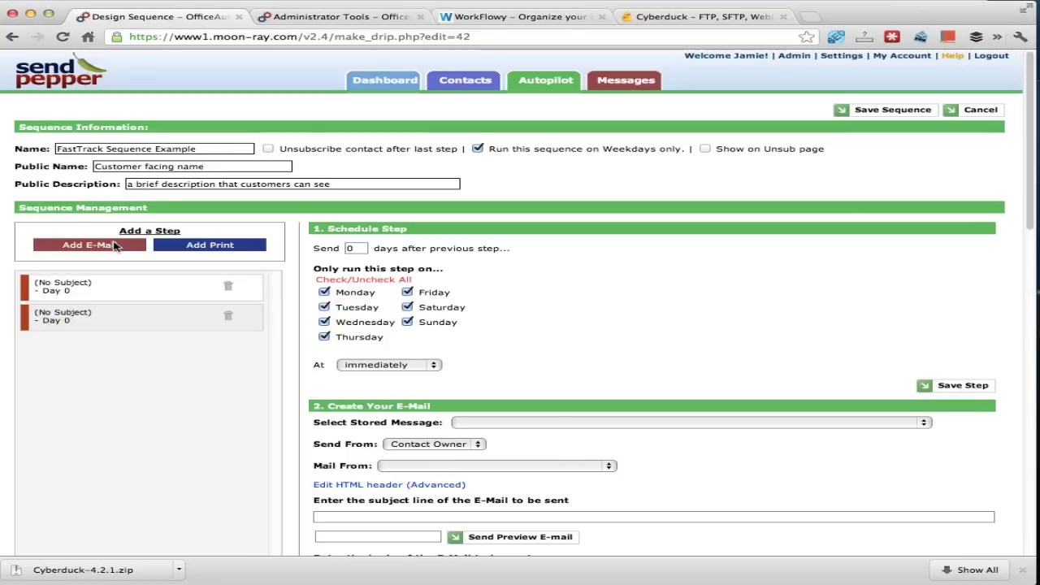
{"action": "left_click", "coordinate": [115, 245]}
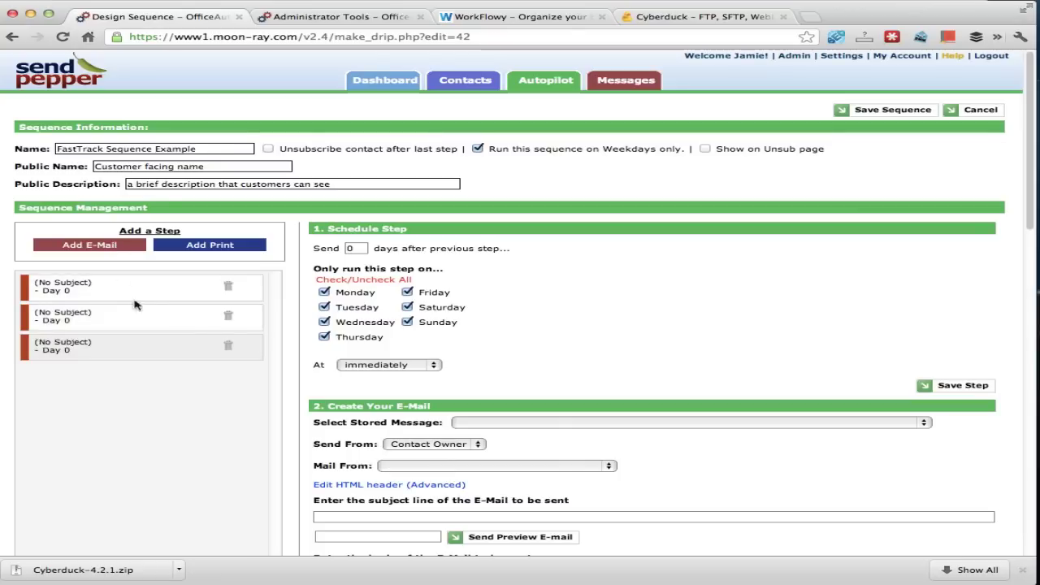
{"action": "left_click", "coordinate": [228, 347]}
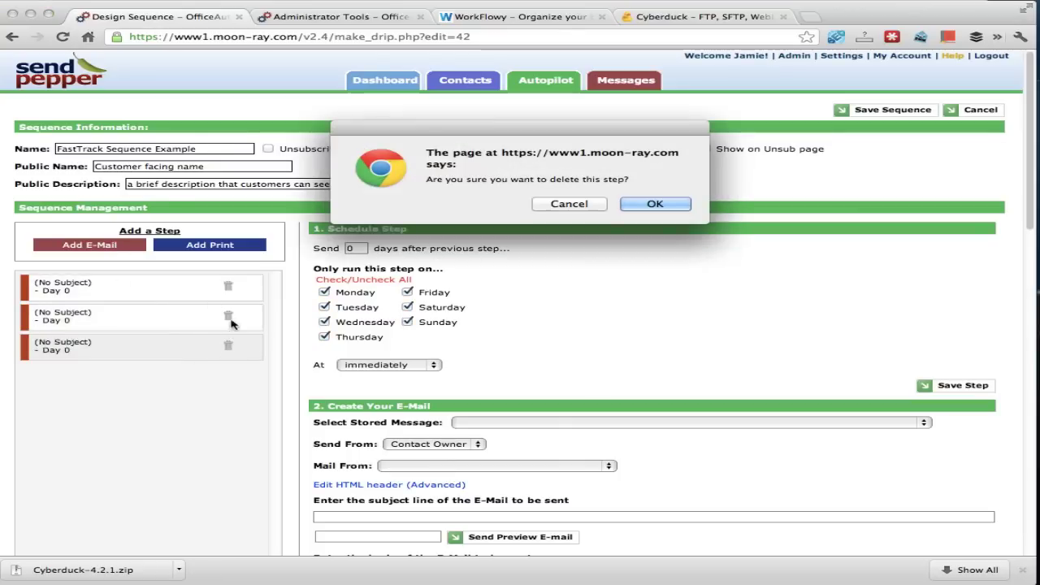
{"action": "left_click", "coordinate": [657, 201]}
{"action": "left_click", "coordinate": [228, 316]}
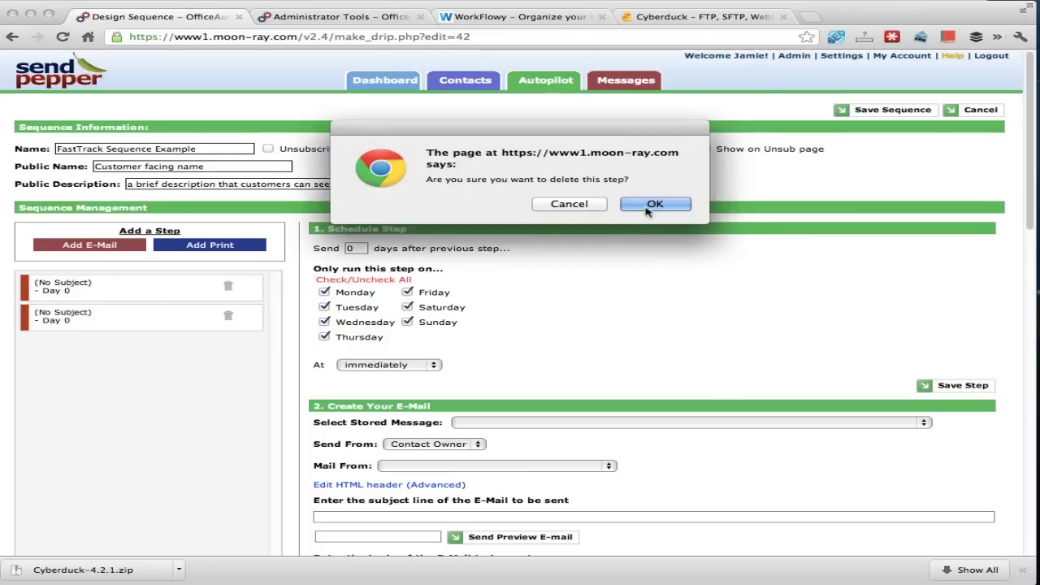
{"action": "left_click", "coordinate": [658, 203]}
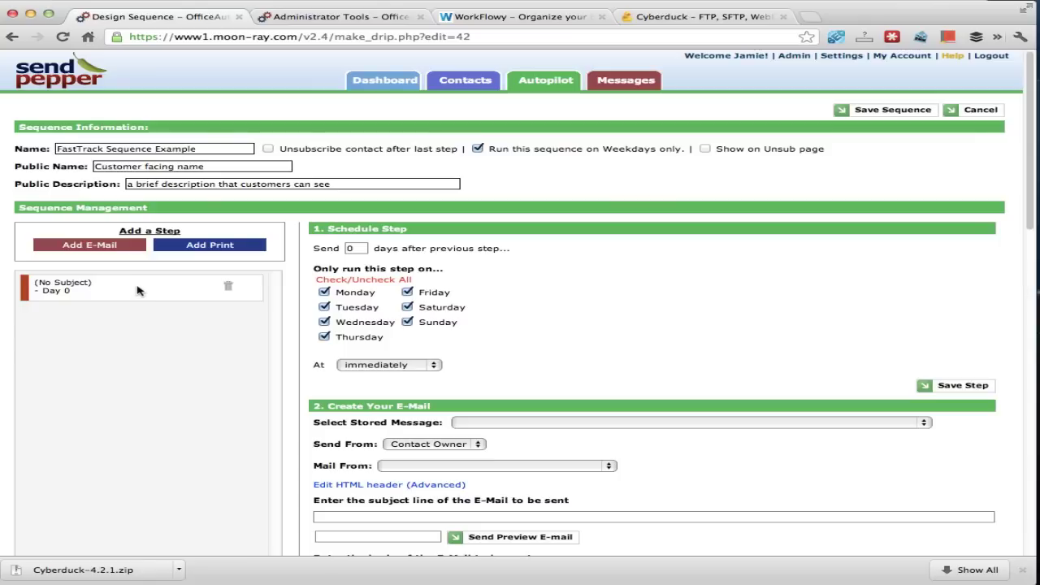
Add a second email step sending 7 days after the first and save it.
{"action": "left_click", "coordinate": [125, 249]}
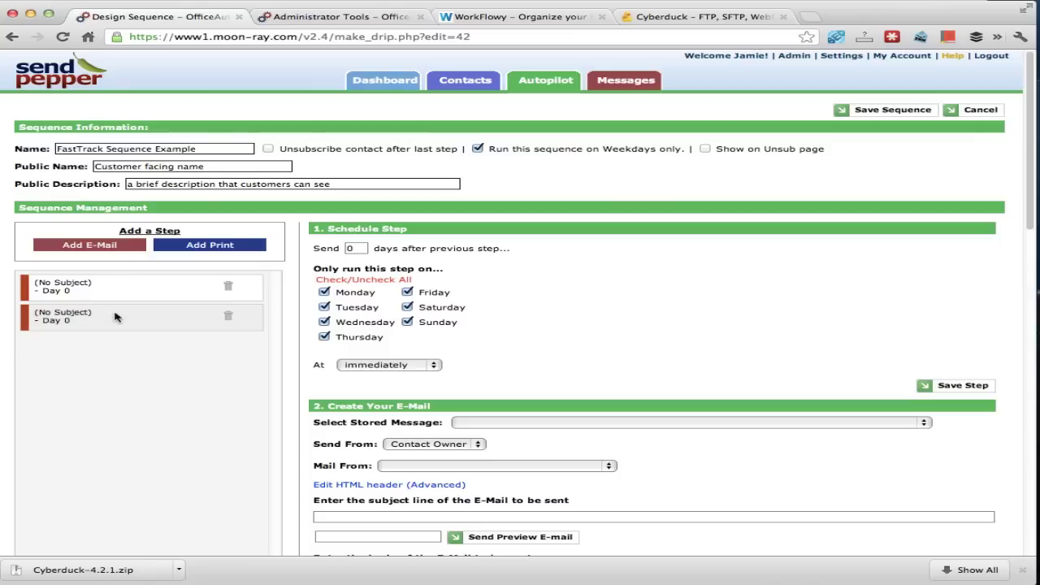
{"action": "left_click", "coordinate": [117, 290]}
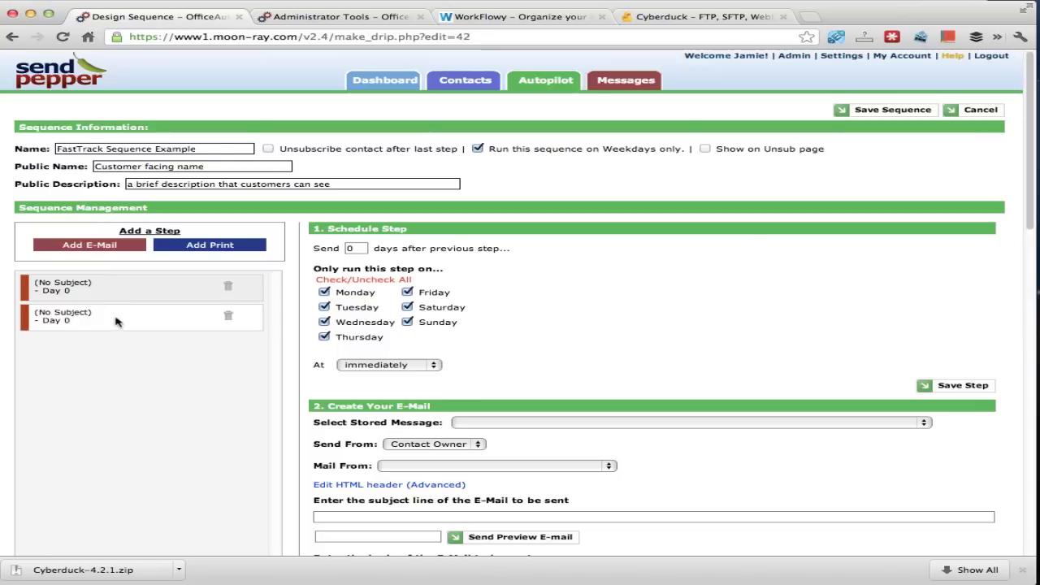
{"action": "left_click", "coordinate": [116, 323]}
{"action": "left_click", "coordinate": [356, 249]}
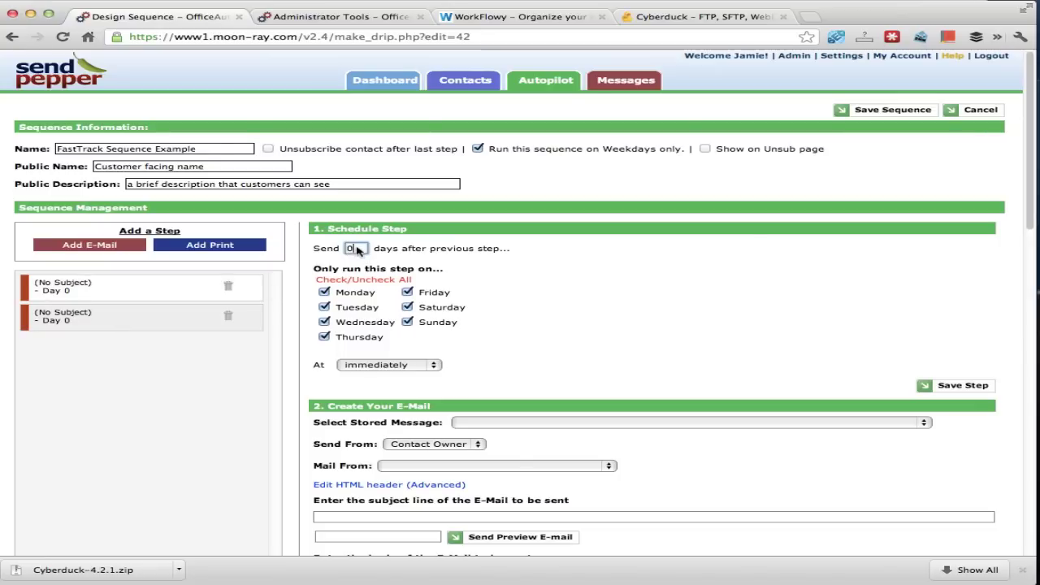
{"action": "type", "text": "7"}
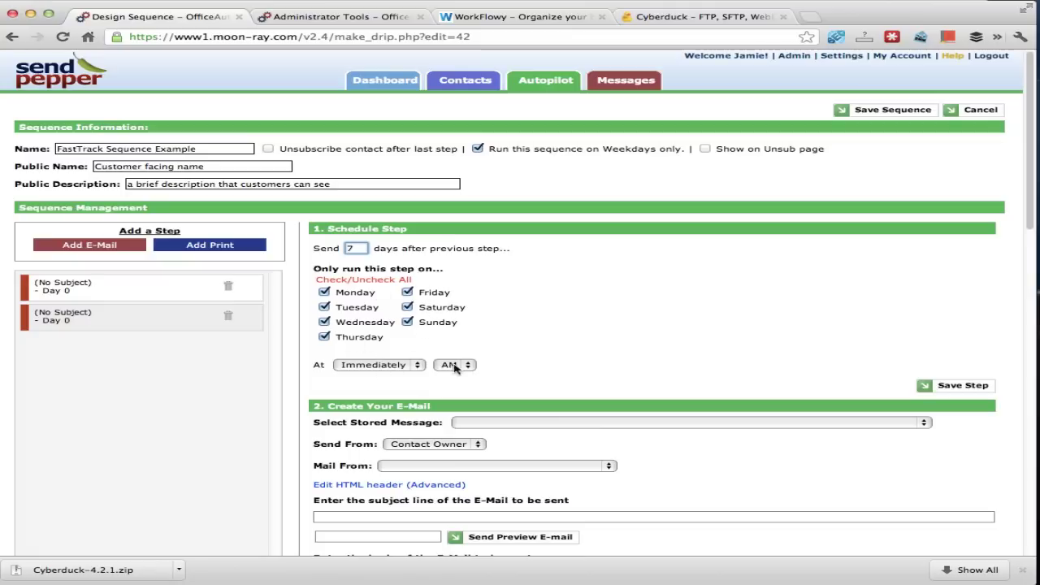
{"action": "left_click", "coordinate": [952, 389]}
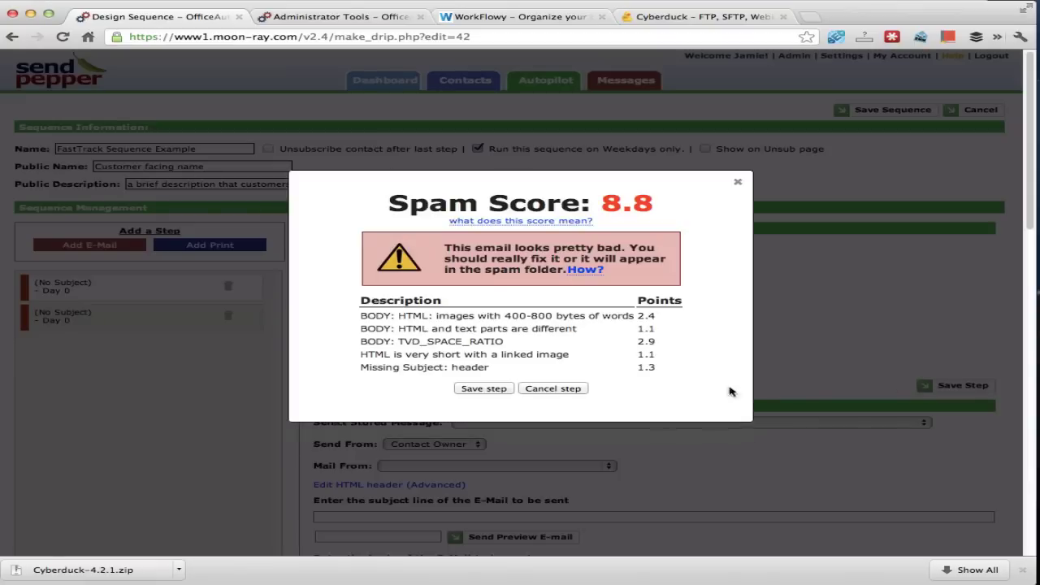
Save the step despite its 8.8 spam score, then review the Day 0 and Day 7 steps.
{"action": "left_click", "coordinate": [488, 389]}
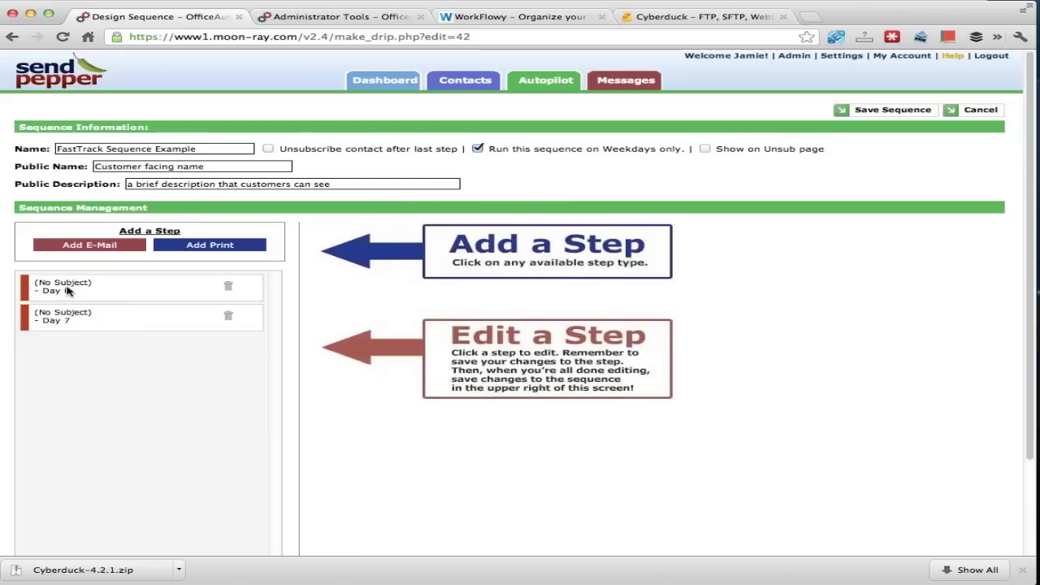
{"action": "left_click", "coordinate": [68, 291]}
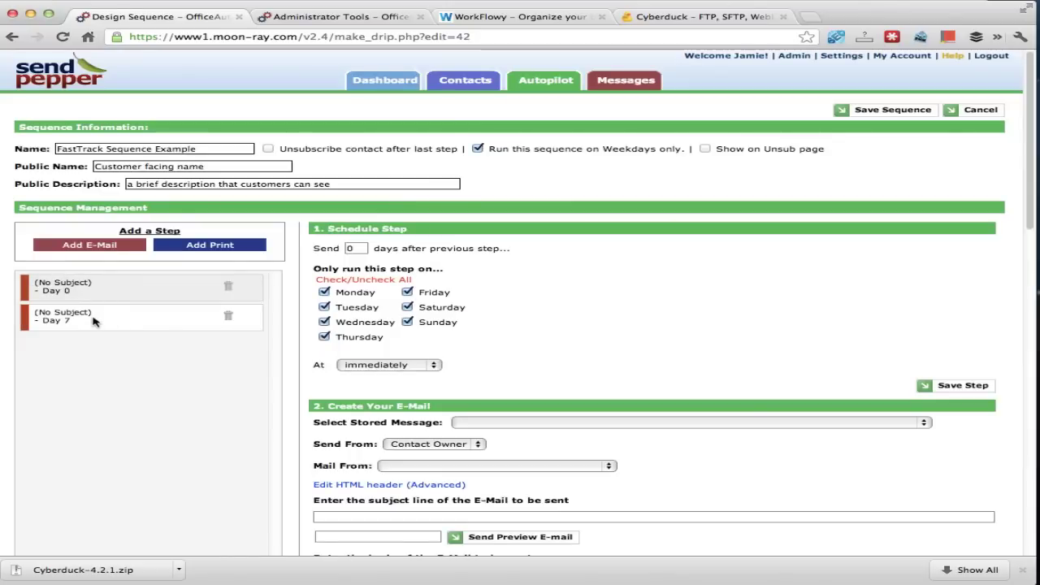
{"action": "left_click", "coordinate": [92, 321]}
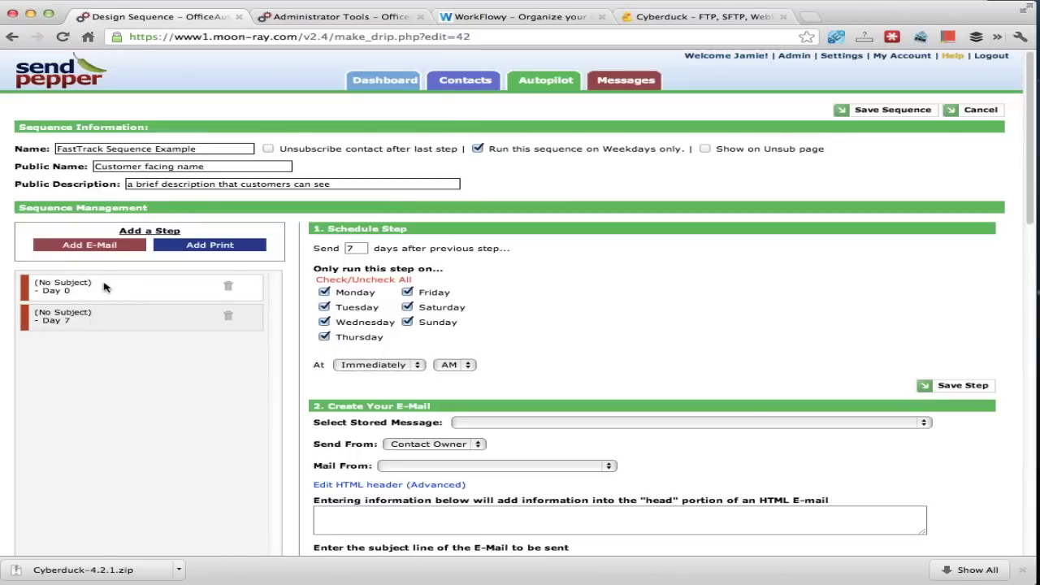
{"action": "left_click", "coordinate": [103, 287]}
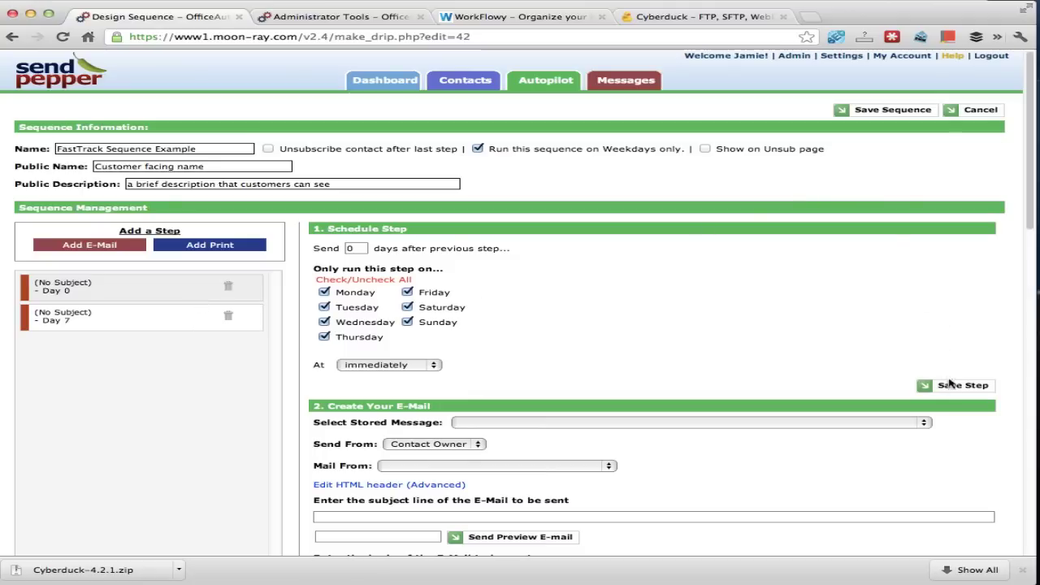
Save the sequence, search 'fa', and reopen FastTrack Sequence Example on its Day 0 step.
{"action": "left_click", "coordinate": [891, 111]}
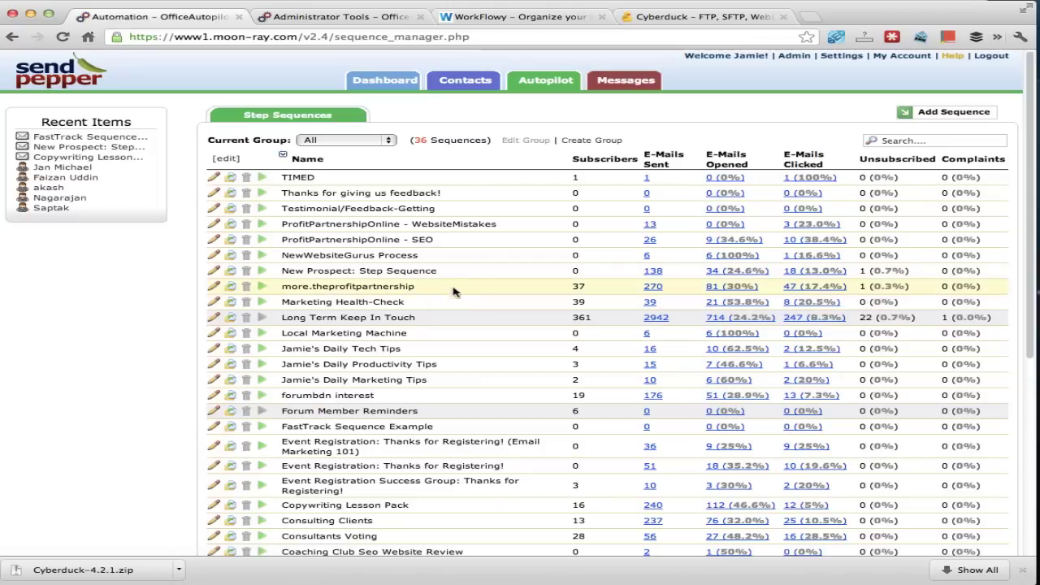
{"action": "left_click", "coordinate": [921, 142]}
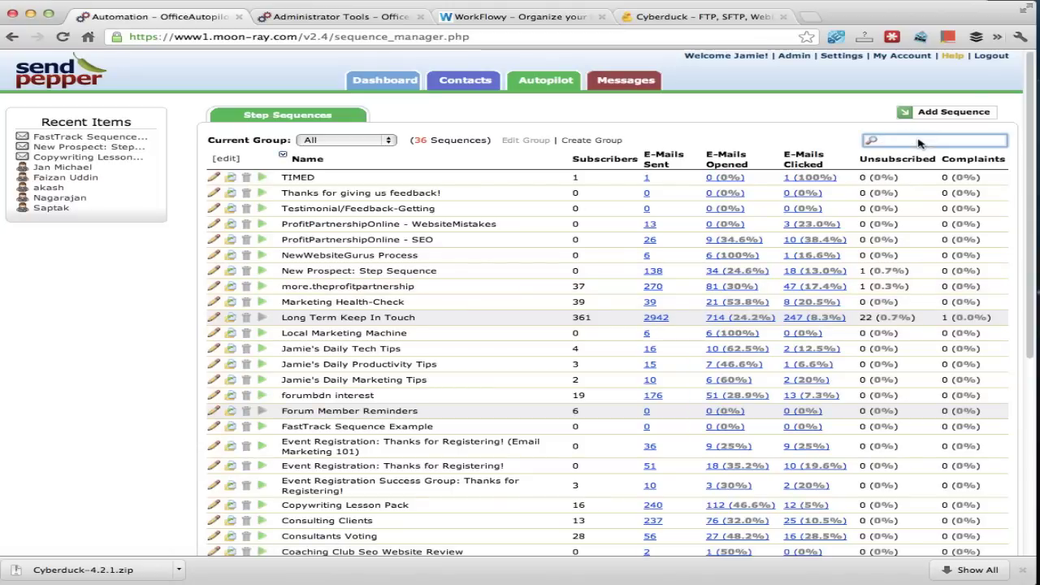
{"action": "type", "text": "fasttrack"}
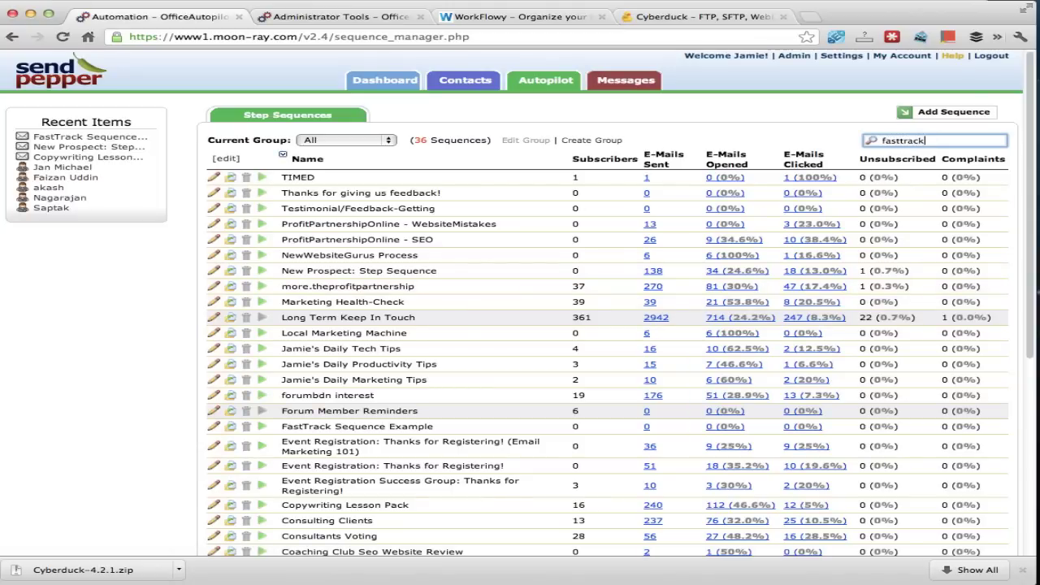
{"action": "key", "text": "Return"}
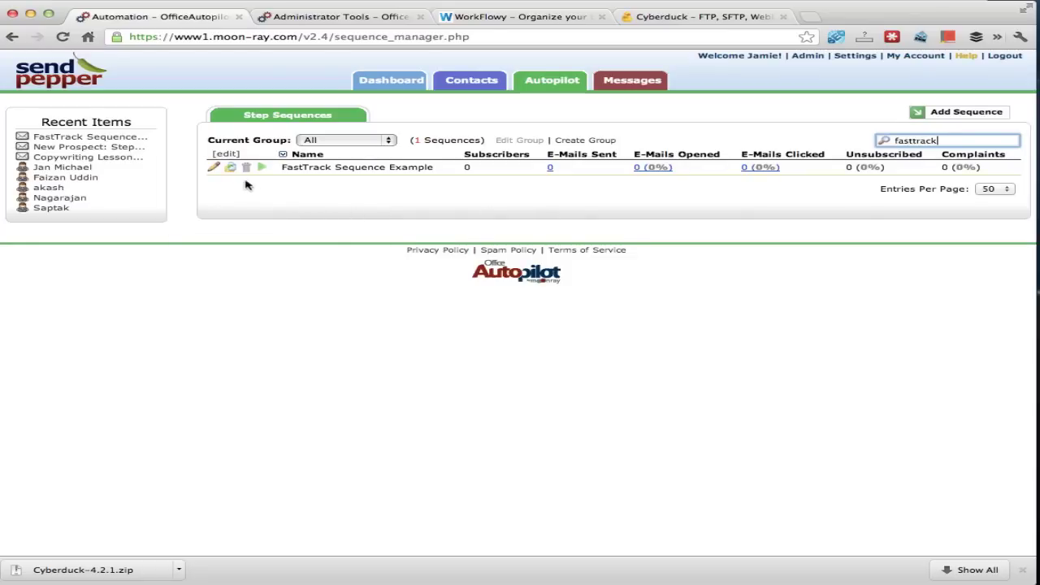
{"action": "left_click", "coordinate": [214, 168]}
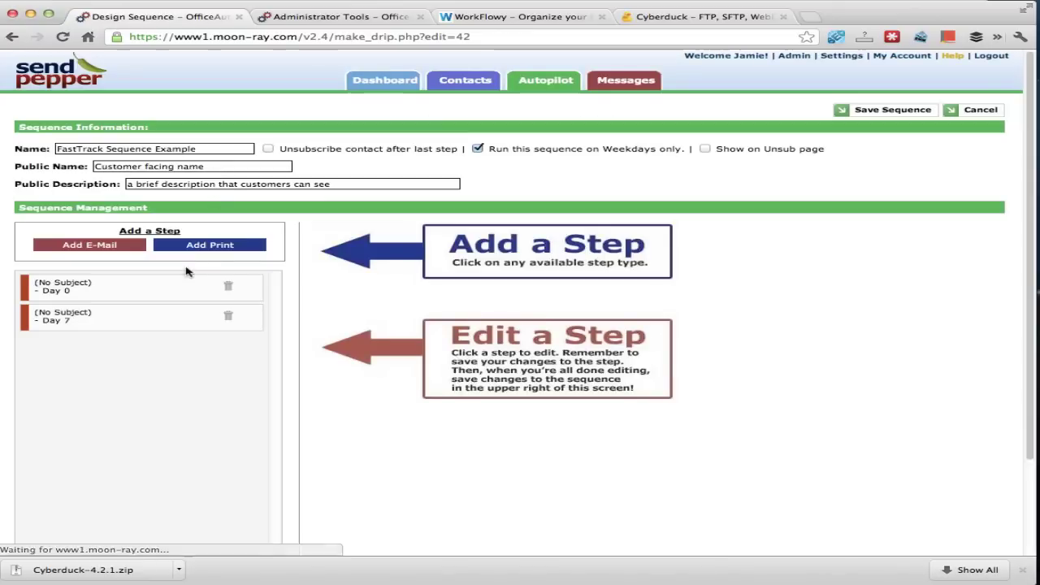
{"action": "left_click", "coordinate": [165, 289]}
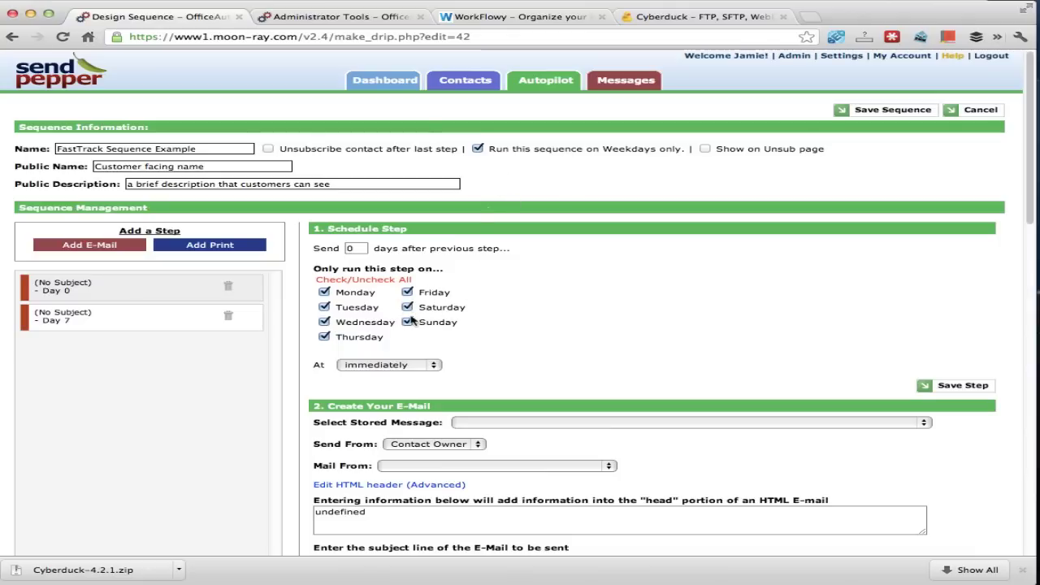
Toggle Day 0 sending off and back on for Monday, Friday, Saturday and Sunday.
{"action": "left_click", "coordinate": [324, 291]}
{"action": "left_click", "coordinate": [407, 292]}
{"action": "left_click", "coordinate": [407, 307]}
{"action": "left_click", "coordinate": [407, 322]}
{"action": "scroll", "coordinate": [544, 337], "scroll_direction": "down", "scroll_amount": 1}
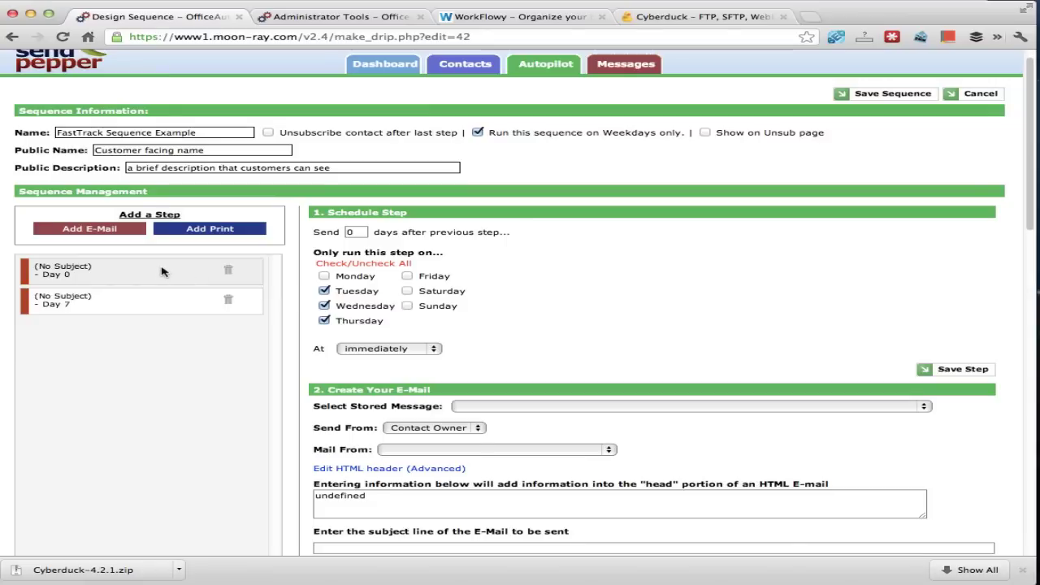
{"action": "left_click", "coordinate": [325, 276]}
{"action": "left_click", "coordinate": [407, 276]}
{"action": "left_click", "coordinate": [407, 291]}
{"action": "left_click", "coordinate": [407, 305]}
Untick weekdays-only and keep the Day 0 step sending immediately.
{"action": "scroll", "coordinate": [511, 305], "scroll_direction": "down", "scroll_amount": 2}
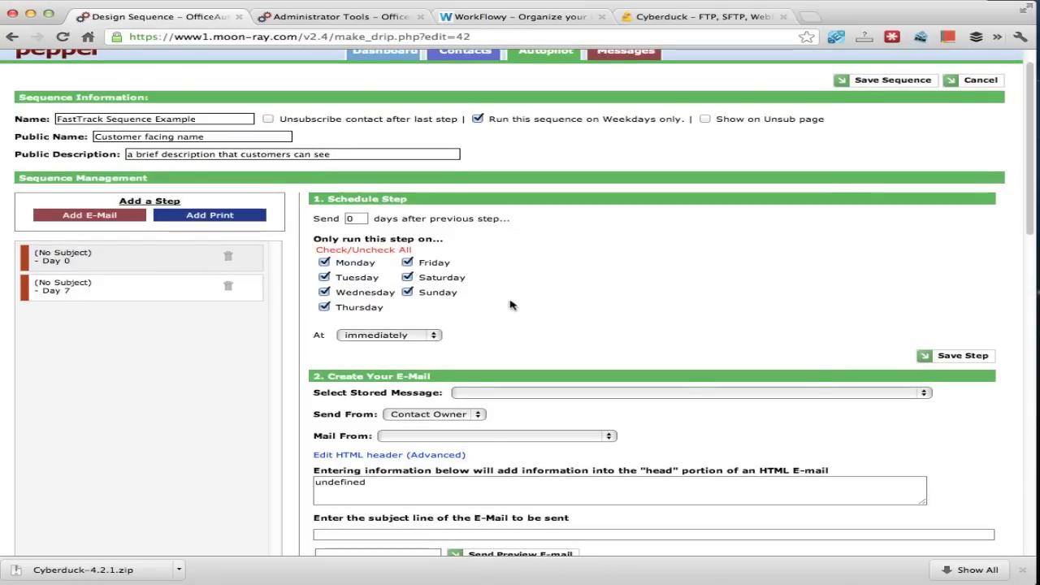
{"action": "left_click", "coordinate": [477, 119]}
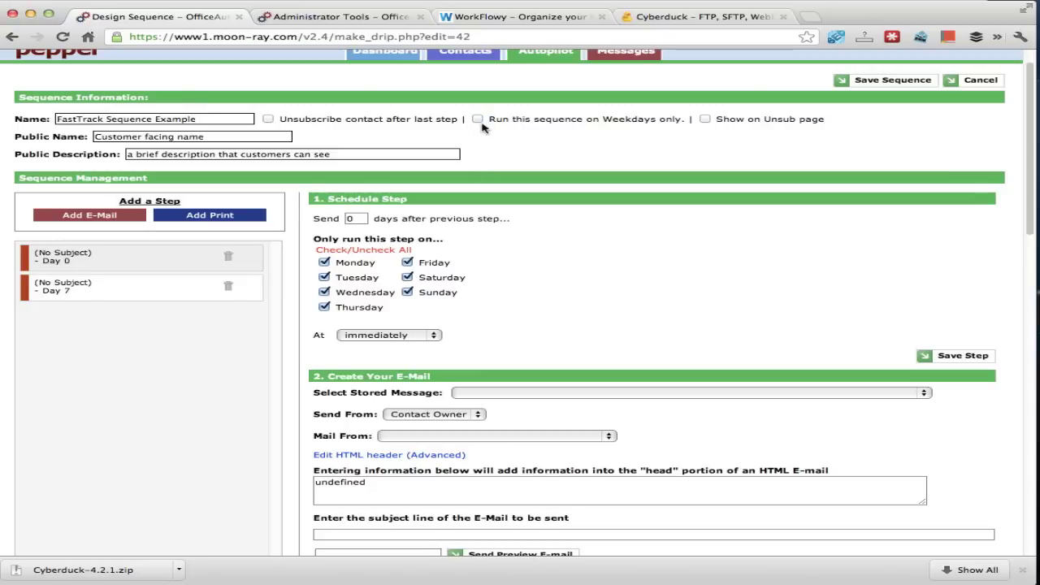
{"action": "scroll", "coordinate": [464, 301], "scroll_direction": "down", "scroll_amount": 1}
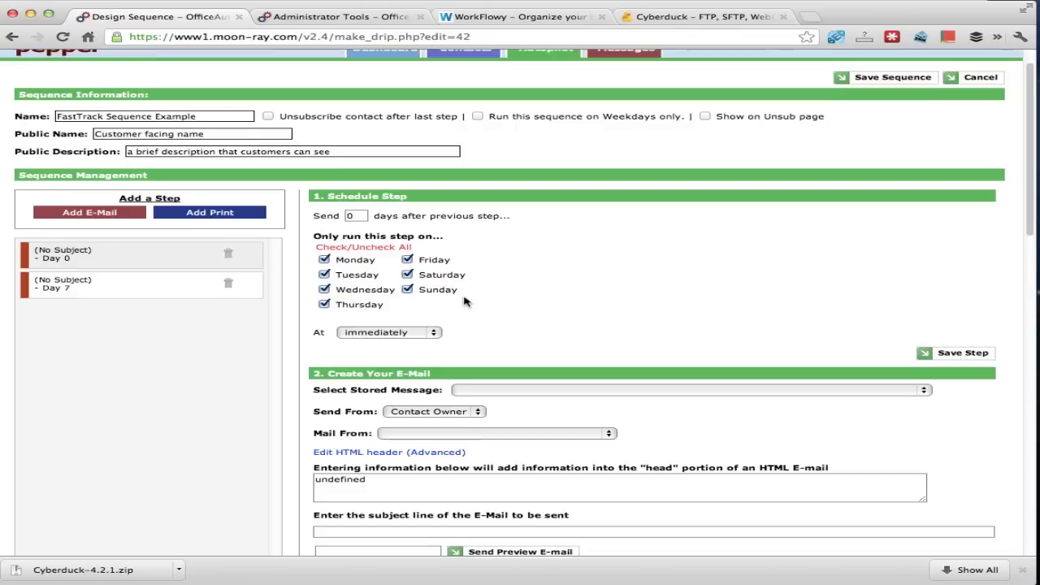
{"action": "left_click", "coordinate": [422, 328]}
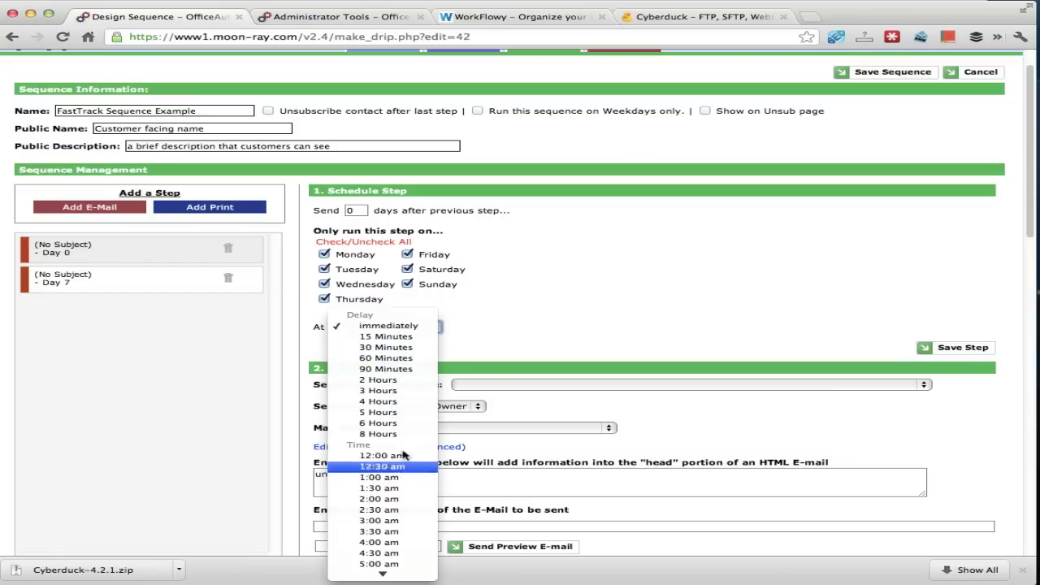
{"action": "left_click", "coordinate": [413, 326]}
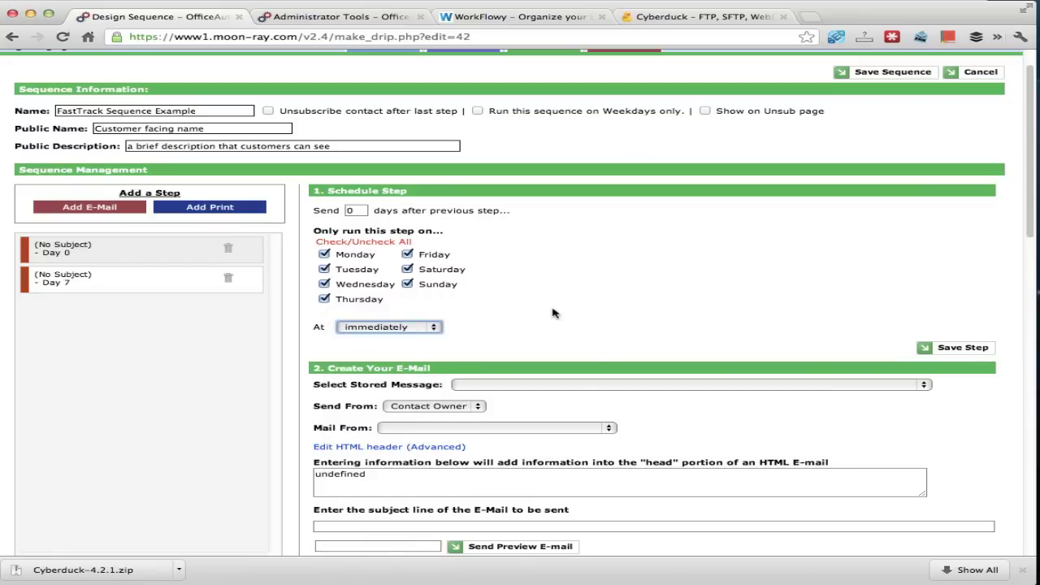
{"action": "scroll", "coordinate": [553, 313], "scroll_direction": "down", "scroll_amount": 3}
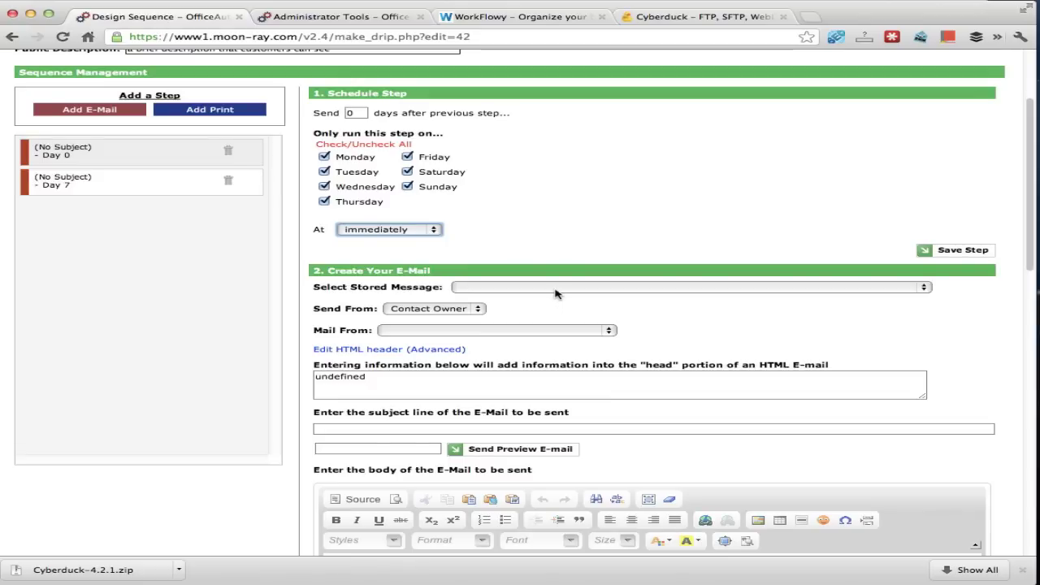
Give the Day 0 step the stored 'test message for fasttrack' and save it.
{"action": "left_click", "coordinate": [555, 288]}
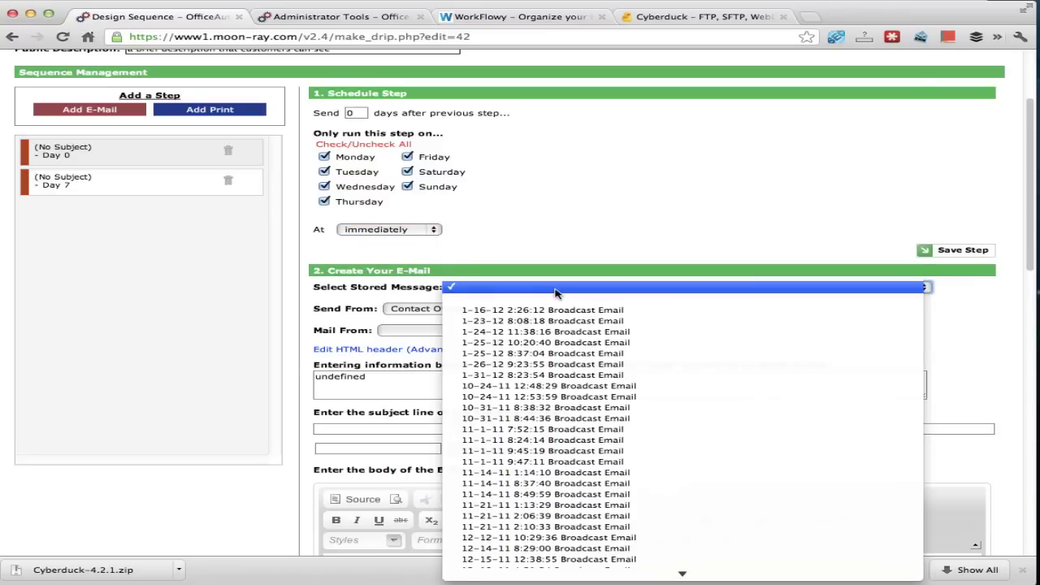
{"action": "type", "text": "test message for fasttrack"}
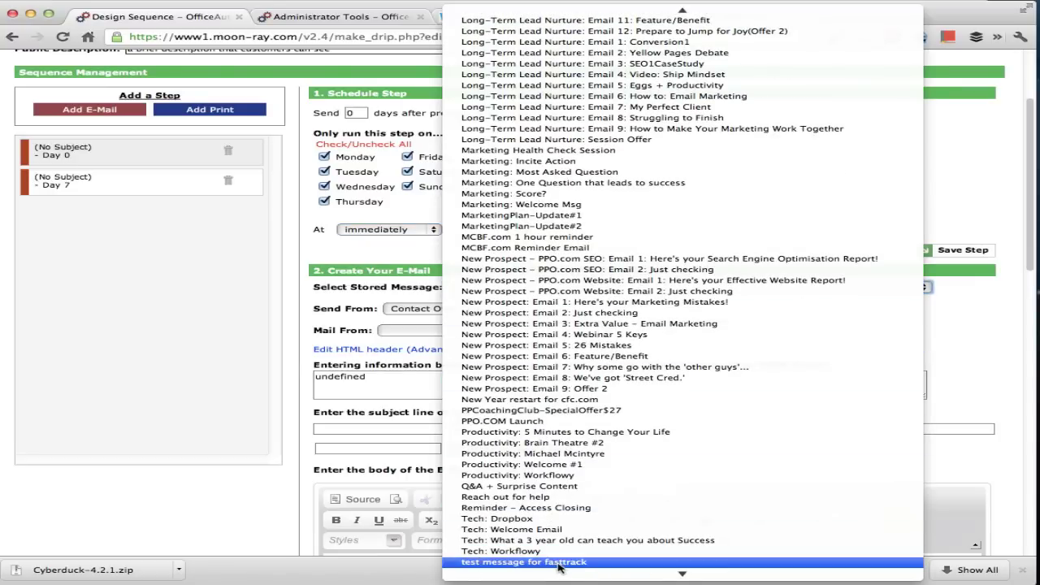
{"action": "left_click", "coordinate": [558, 562]}
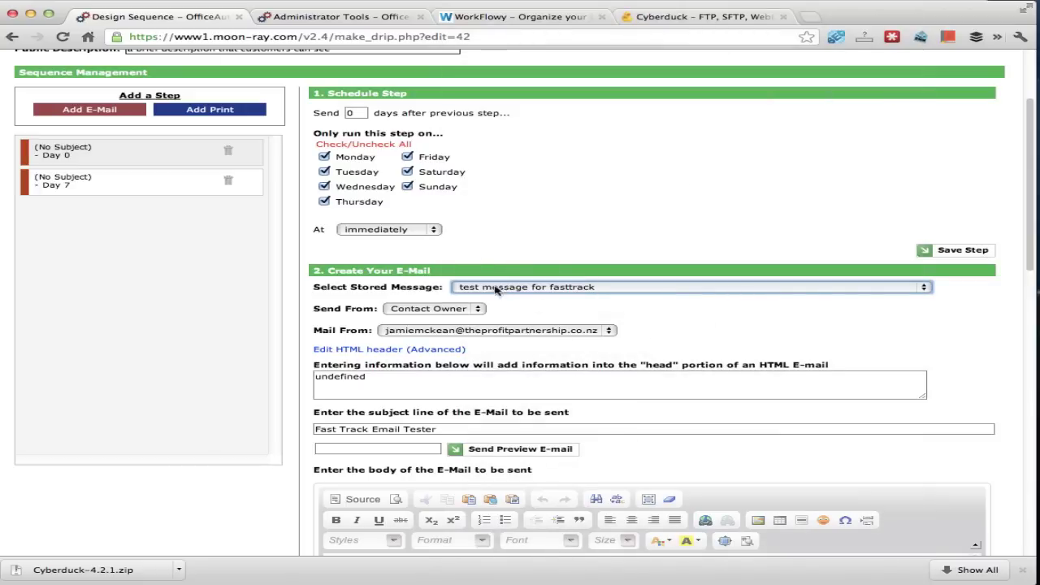
{"action": "scroll", "coordinate": [663, 424], "scroll_direction": "down", "scroll_amount": 4}
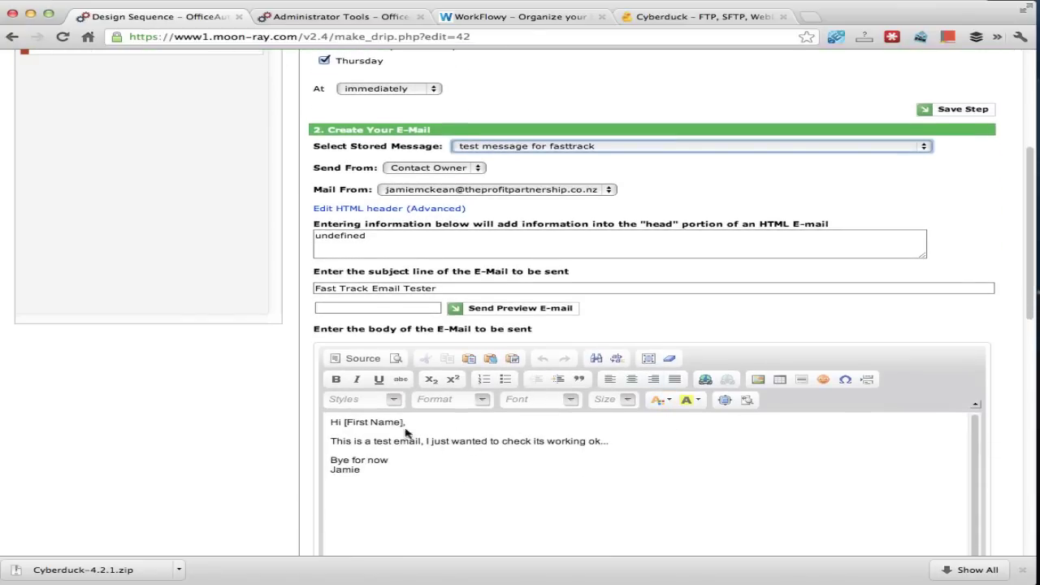
{"action": "scroll", "coordinate": [270, 449], "scroll_direction": "down", "scroll_amount": 1}
{"action": "scroll", "coordinate": [270, 449], "scroll_direction": "down", "scroll_amount": 12}
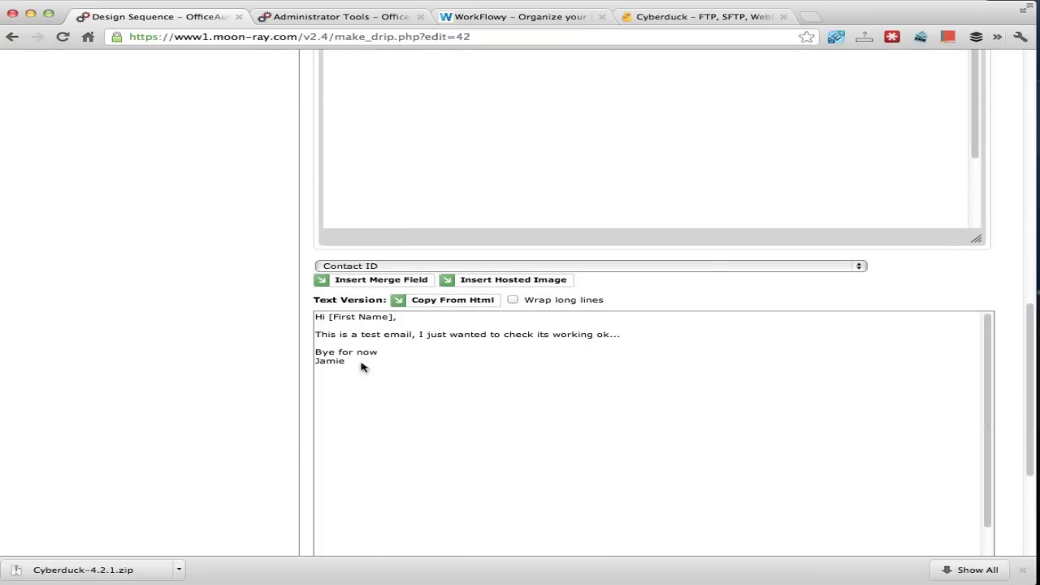
{"action": "scroll", "coordinate": [274, 371], "scroll_direction": "down", "scroll_amount": 6}
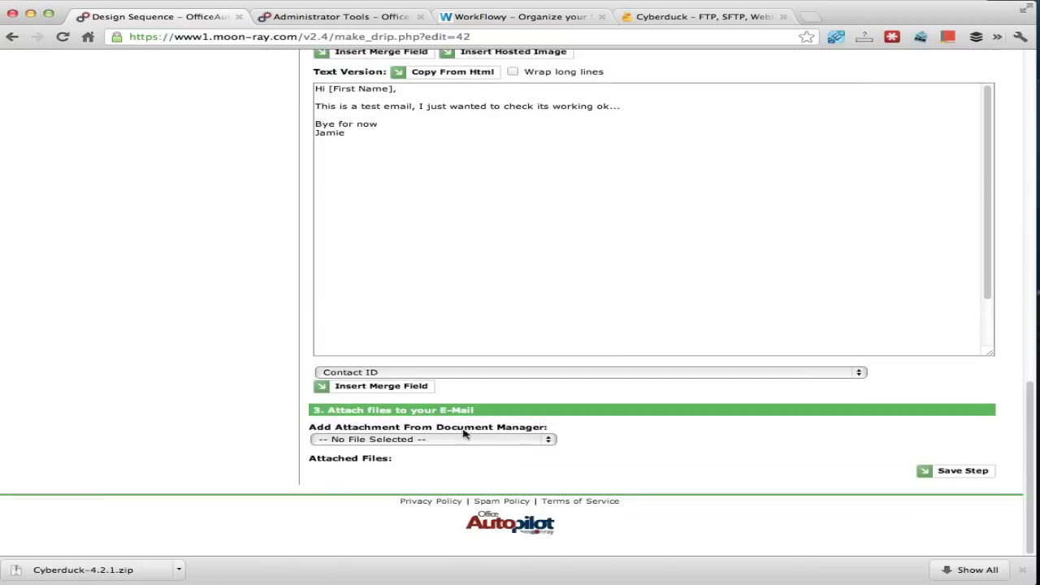
{"action": "left_click", "coordinate": [966, 475]}
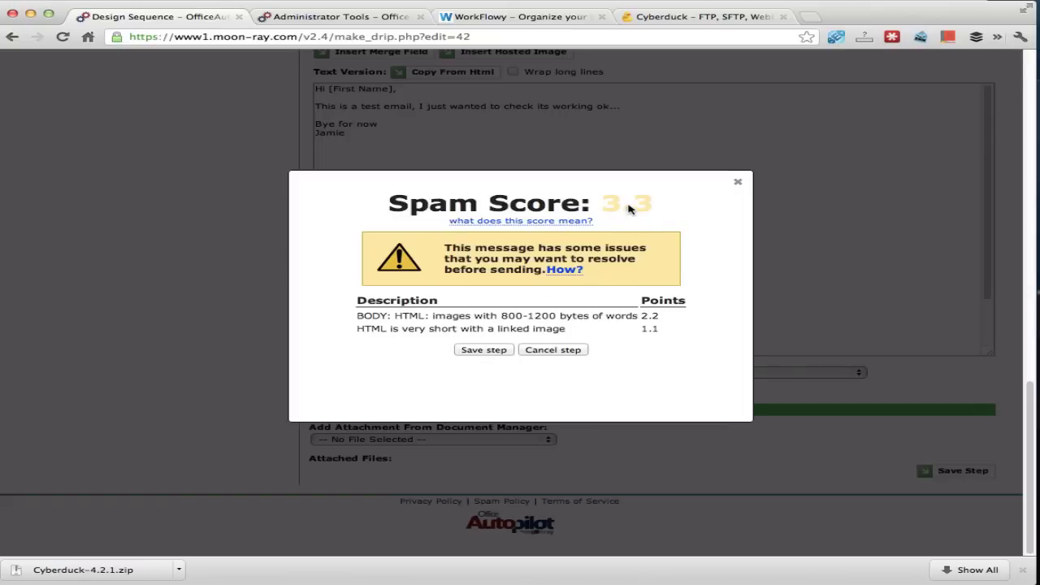
Accept the 3.3 spam score to save Day 0 as Fast Track Email Tester, then reopen it.
{"action": "left_click", "coordinate": [486, 352]}
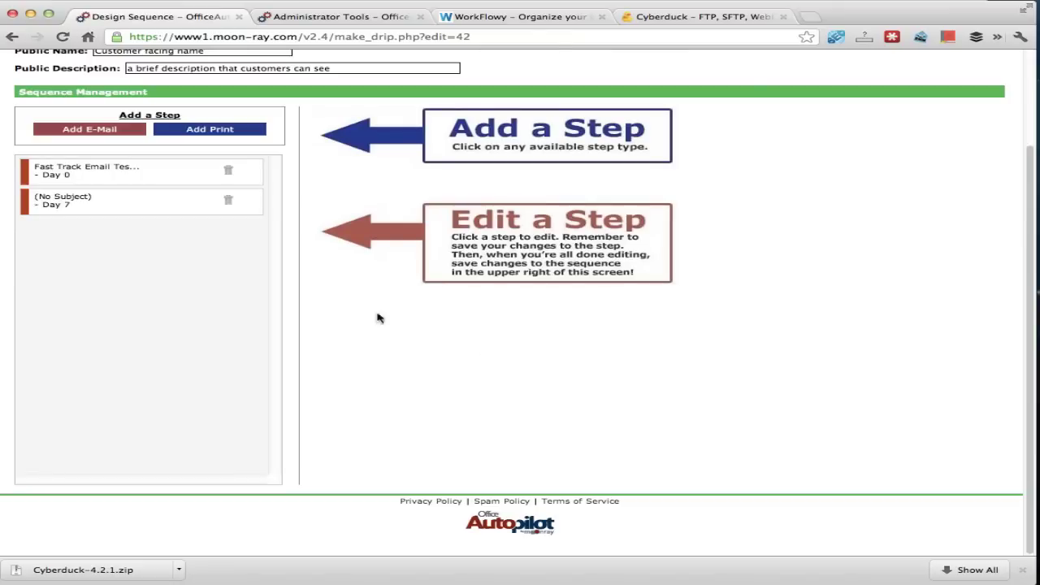
{"action": "left_click", "coordinate": [120, 176]}
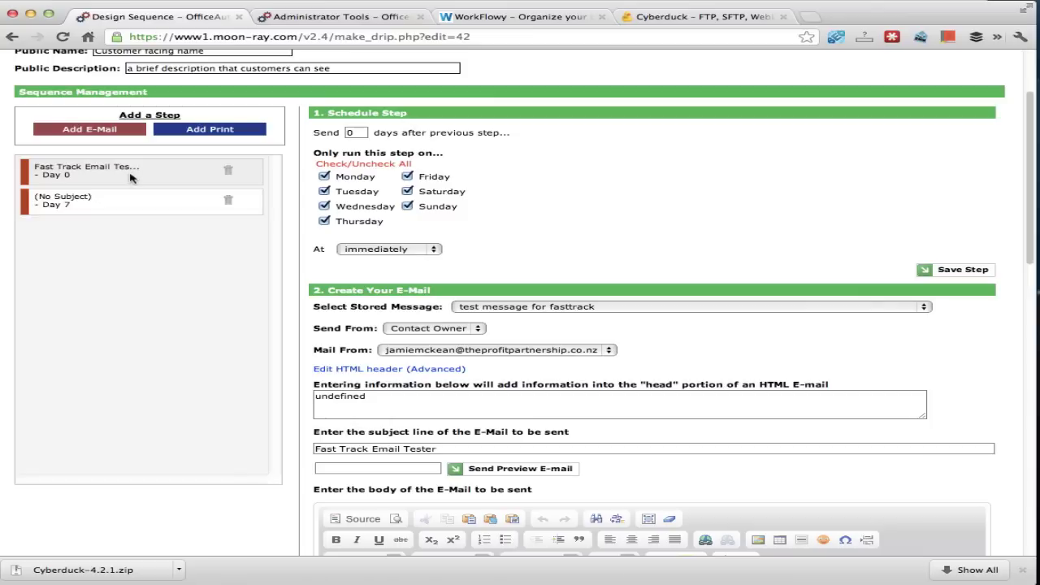
Open the Day 7 step and clear its Friday, Saturday and Sunday send days.
{"action": "scroll", "coordinate": [619, 317], "scroll_direction": "up", "scroll_amount": 3}
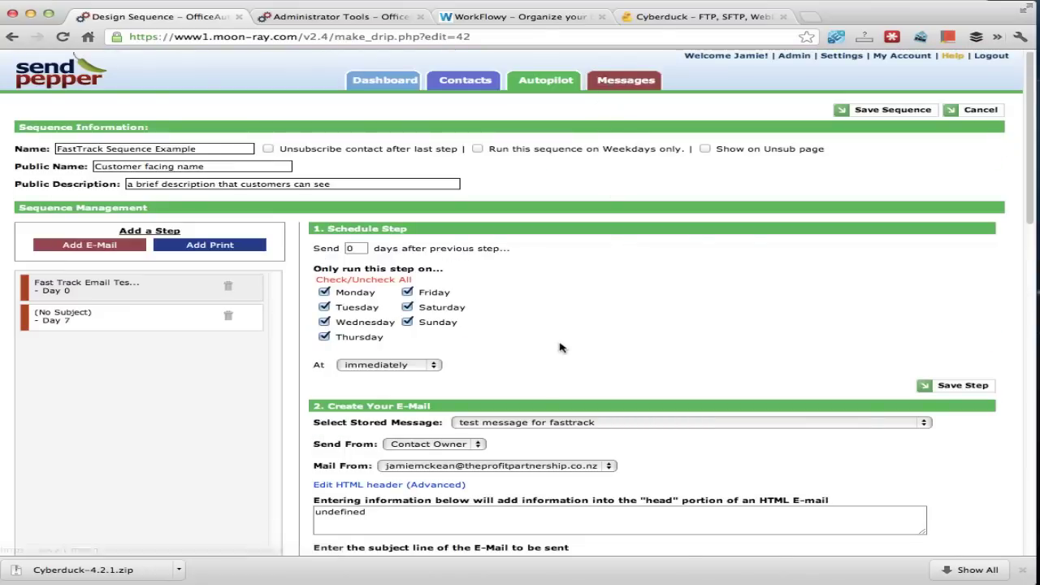
{"action": "scroll", "coordinate": [559, 348], "scroll_direction": "down", "scroll_amount": 1}
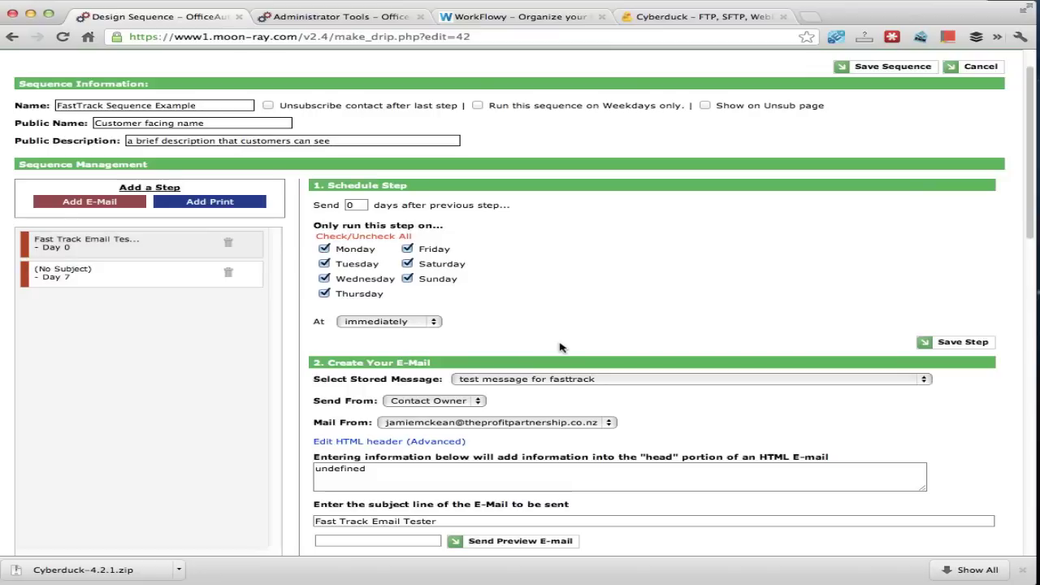
{"action": "left_click", "coordinate": [171, 280]}
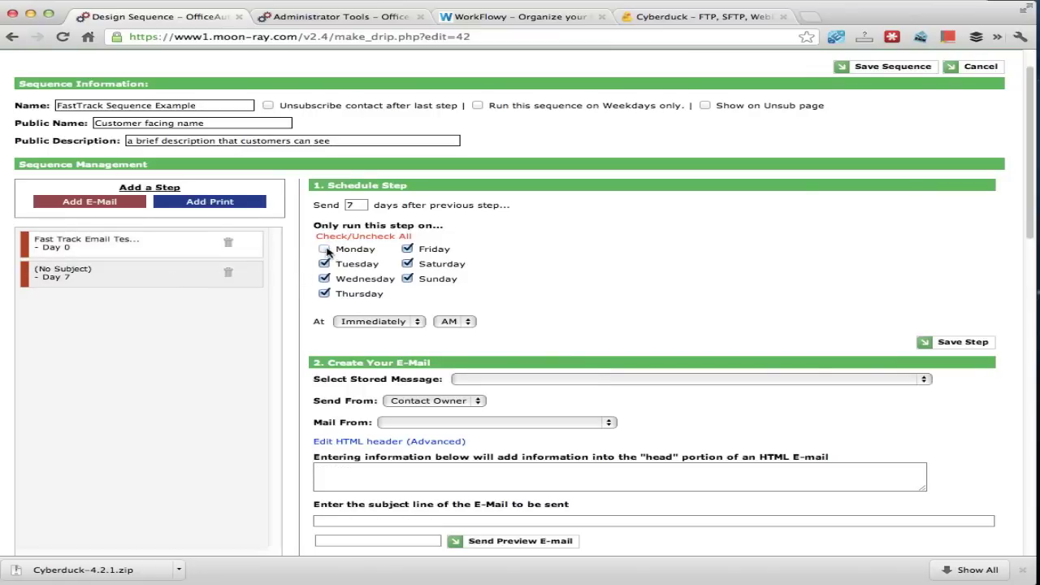
{"action": "left_click", "coordinate": [408, 251]}
{"action": "left_click", "coordinate": [408, 265]}
{"action": "left_click", "coordinate": [409, 279]}
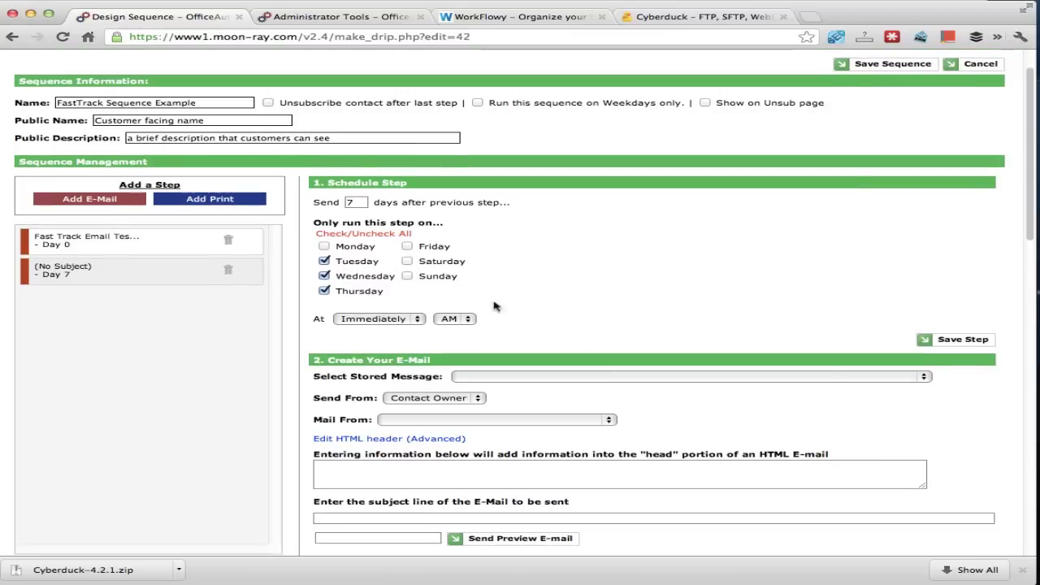
Change its send time to 7:30 and add a third email step to the sequence.
{"action": "left_click", "coordinate": [398, 321]}
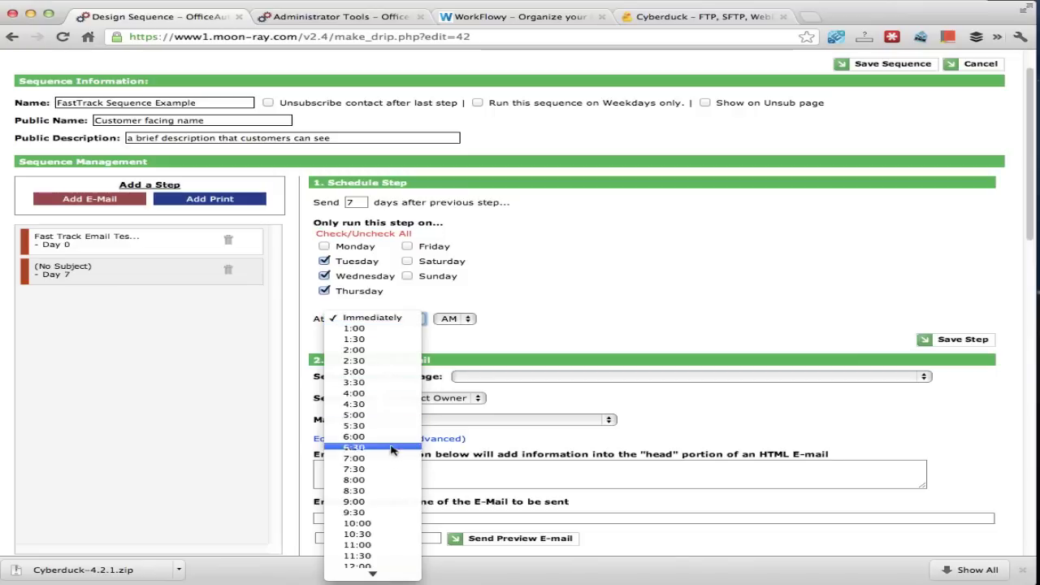
{"action": "key", "text": "Escape"}
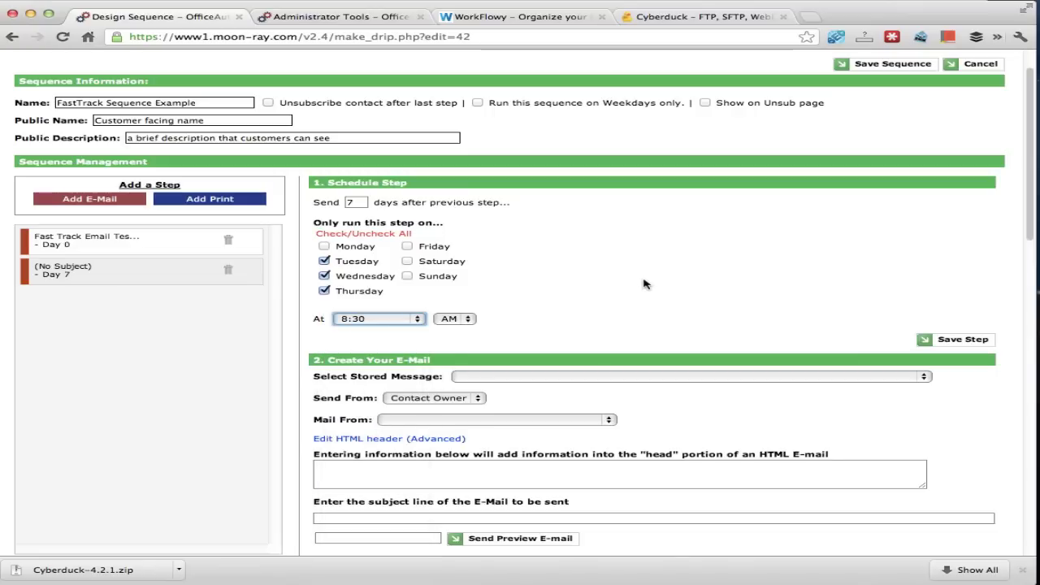
{"action": "left_click", "coordinate": [385, 322]}
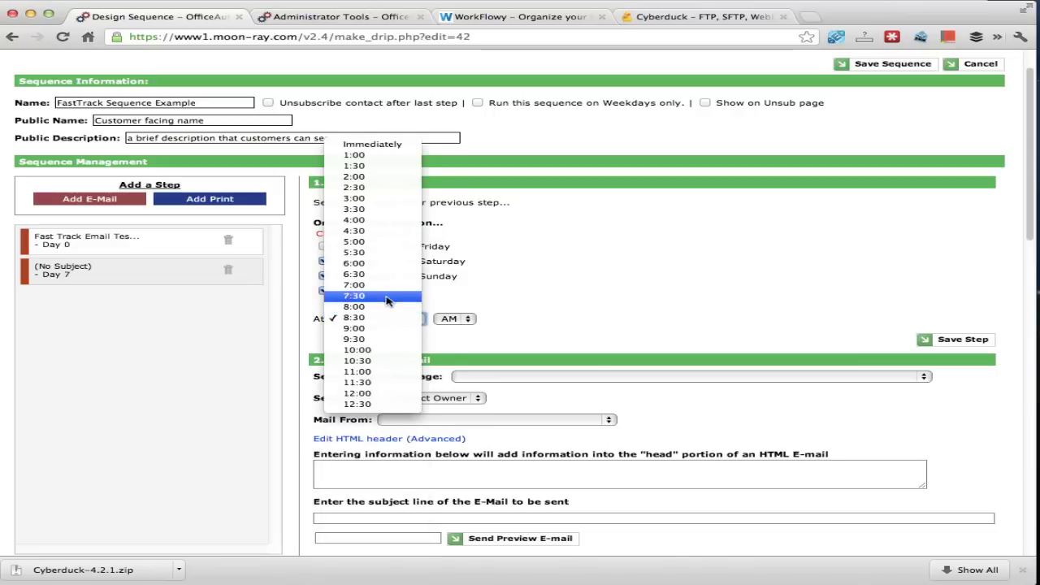
{"action": "left_click", "coordinate": [502, 299]}
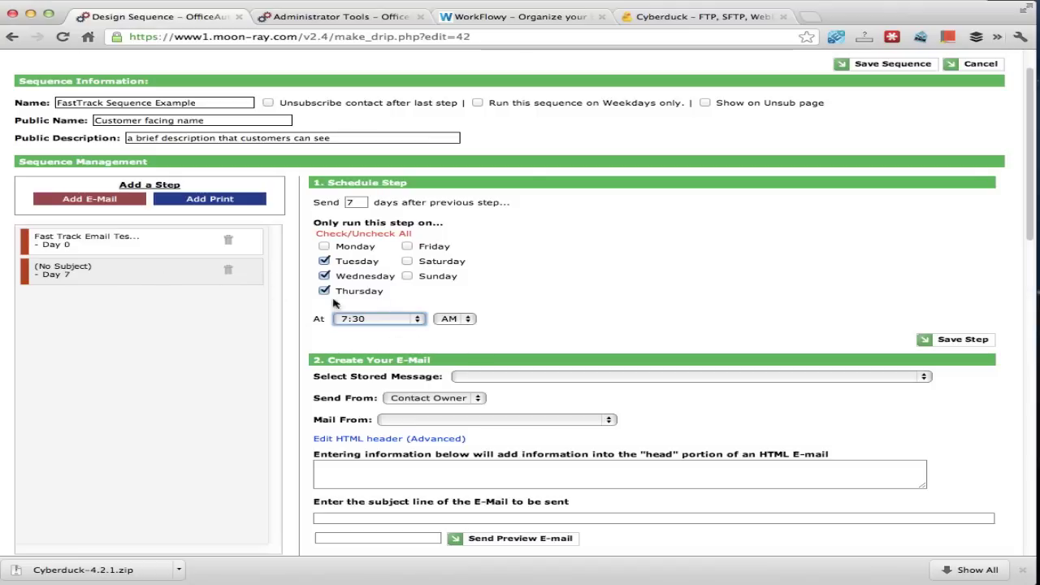
{"action": "left_click", "coordinate": [108, 202]}
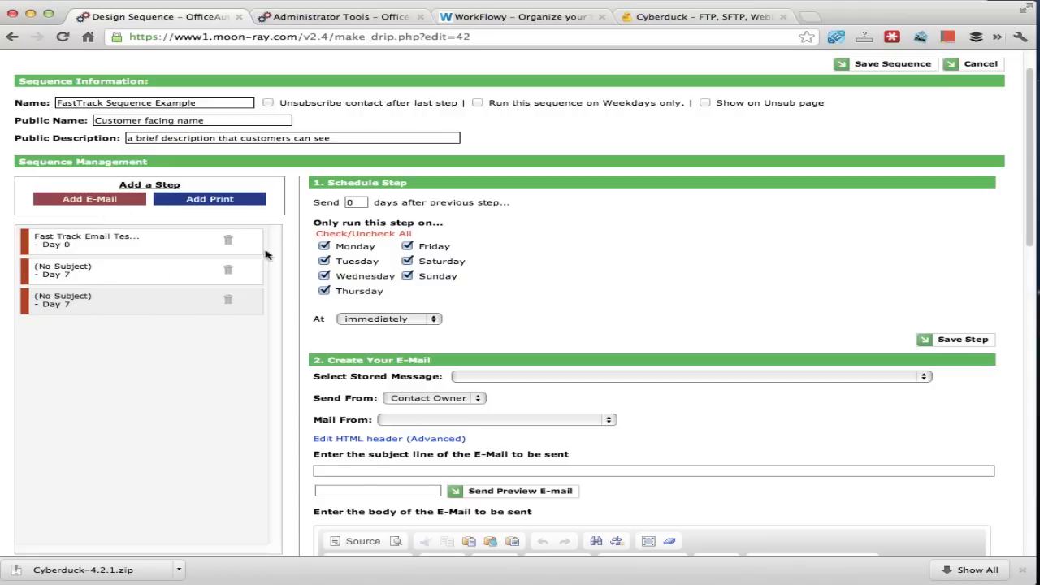
Schedule the second email step 7 days later at 7:30 AM and save it despite its 8.8 spam score.
{"action": "left_click", "coordinate": [361, 207]}
{"action": "type", "text": "7"}
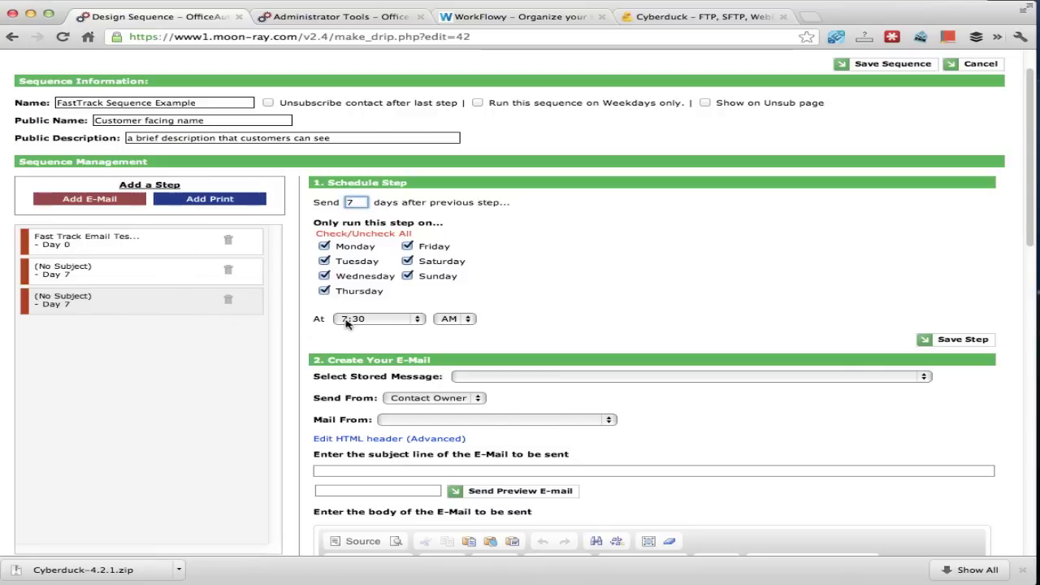
{"action": "left_click", "coordinate": [169, 280]}
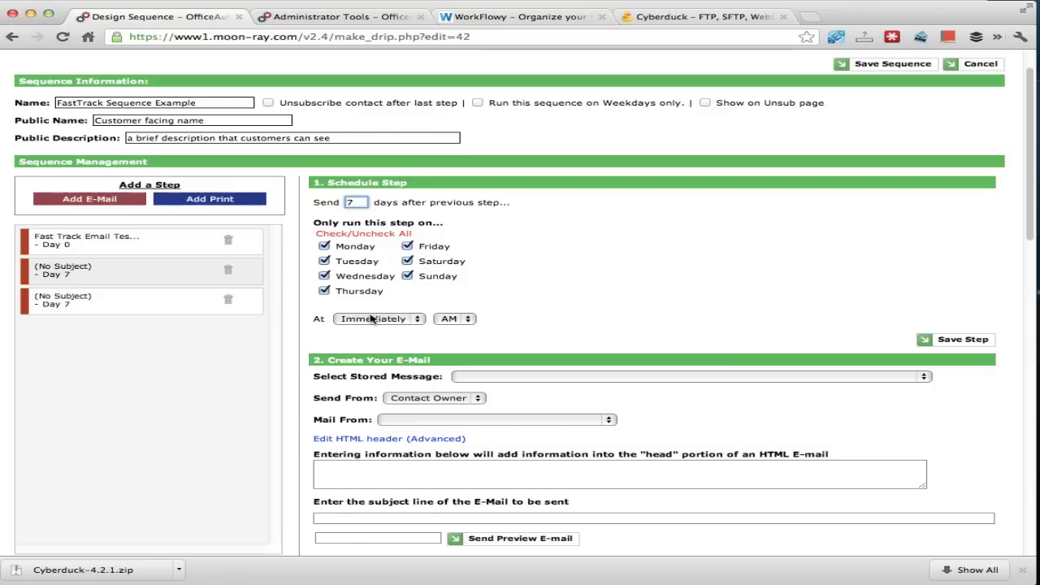
{"action": "left_click", "coordinate": [371, 319]}
{"action": "left_click", "coordinate": [372, 468]}
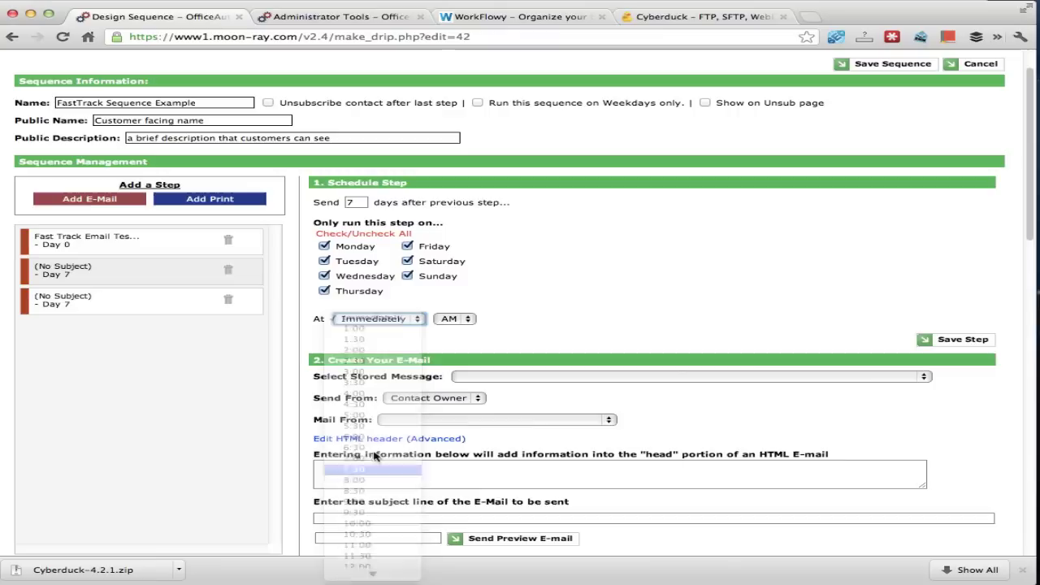
{"action": "left_click", "coordinate": [963, 341]}
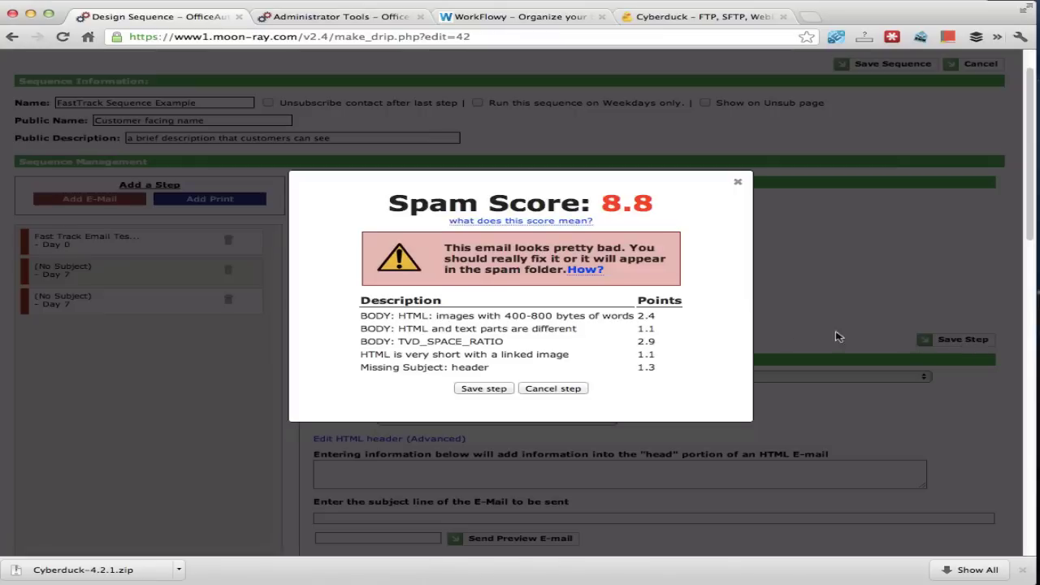
{"action": "left_click", "coordinate": [496, 390]}
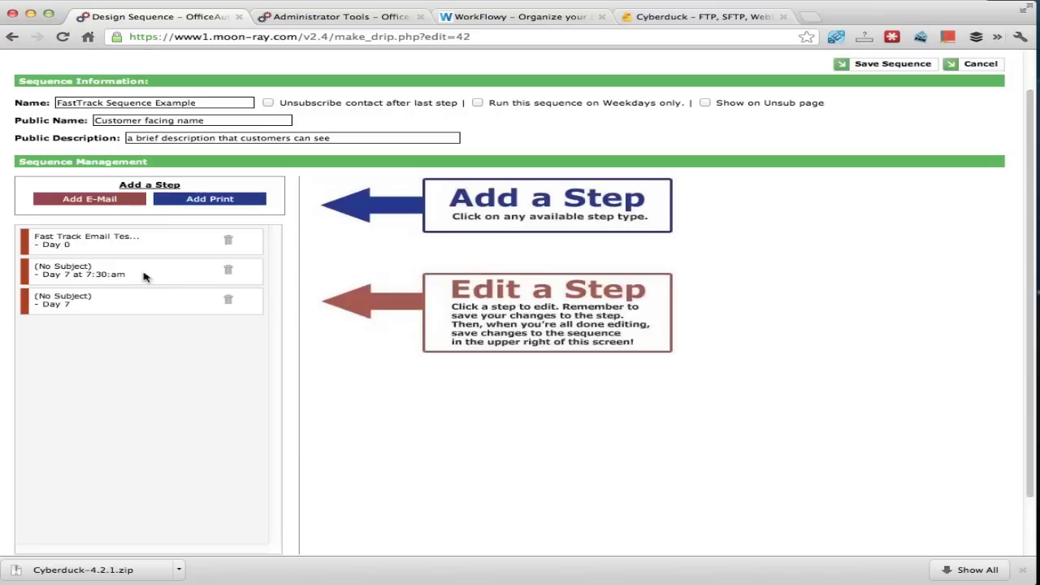
Set the third step to send 7 days after the previous step.
{"action": "left_click", "coordinate": [132, 303]}
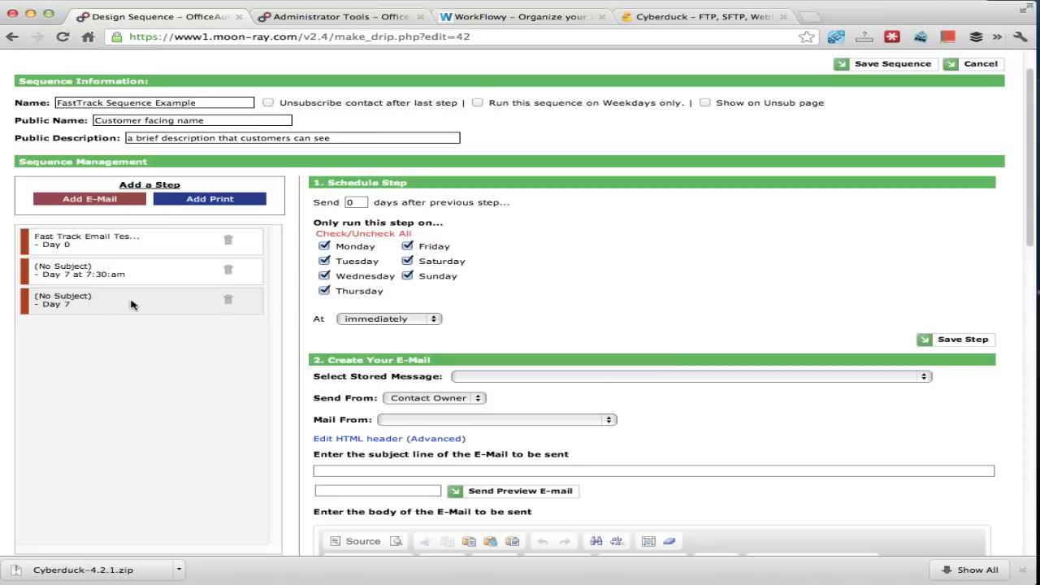
{"action": "left_click", "coordinate": [375, 320]}
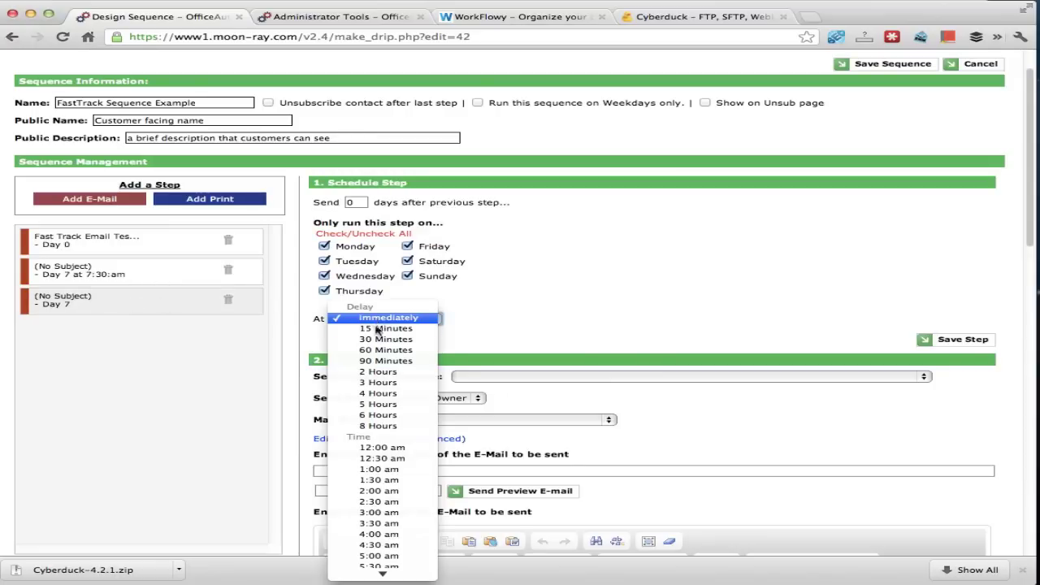
{"action": "left_click", "coordinate": [355, 244]}
{"action": "left_click", "coordinate": [355, 204]}
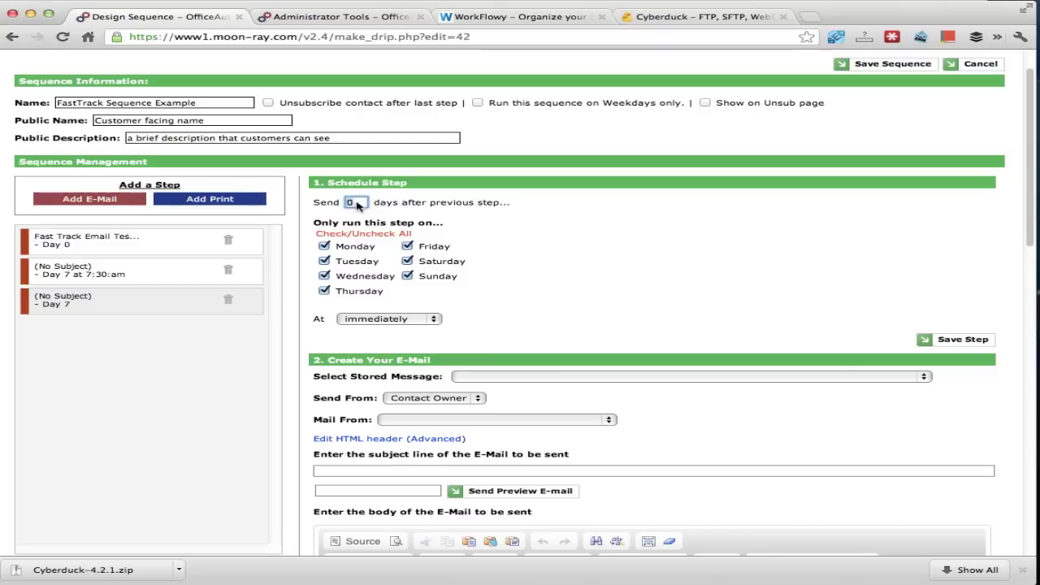
{"action": "type", "text": "7"}
{"action": "left_click", "coordinate": [357, 247]}
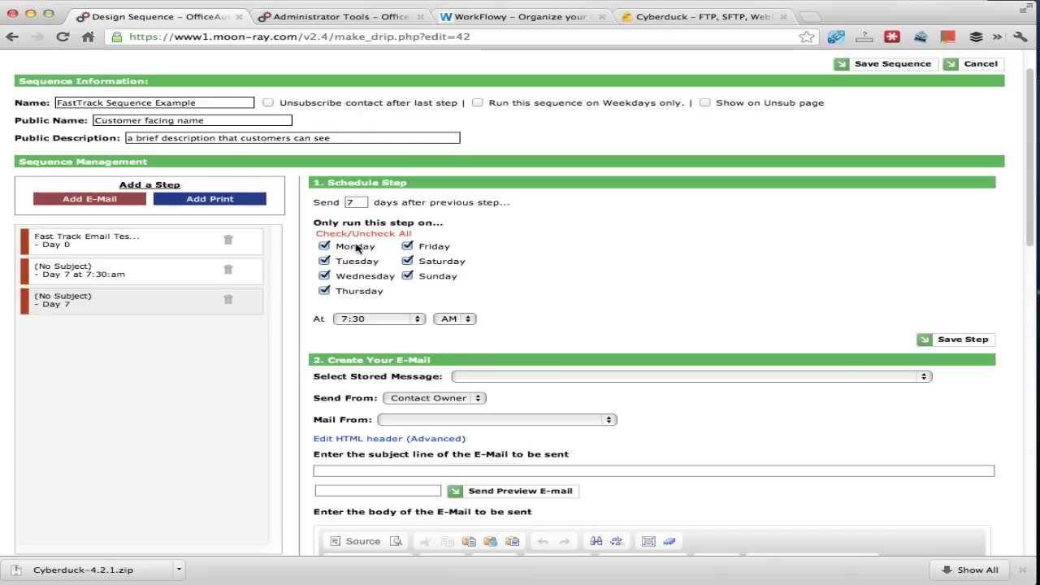
Limit it to Tuesday–Thursday at 8:30 AM and save it as Day 14.
{"action": "left_click", "coordinate": [430, 248]}
{"action": "left_click", "coordinate": [324, 247]}
{"action": "left_click", "coordinate": [407, 261]}
{"action": "left_click", "coordinate": [407, 276]}
{"action": "left_click", "coordinate": [396, 318]}
{"action": "left_click", "coordinate": [395, 339]}
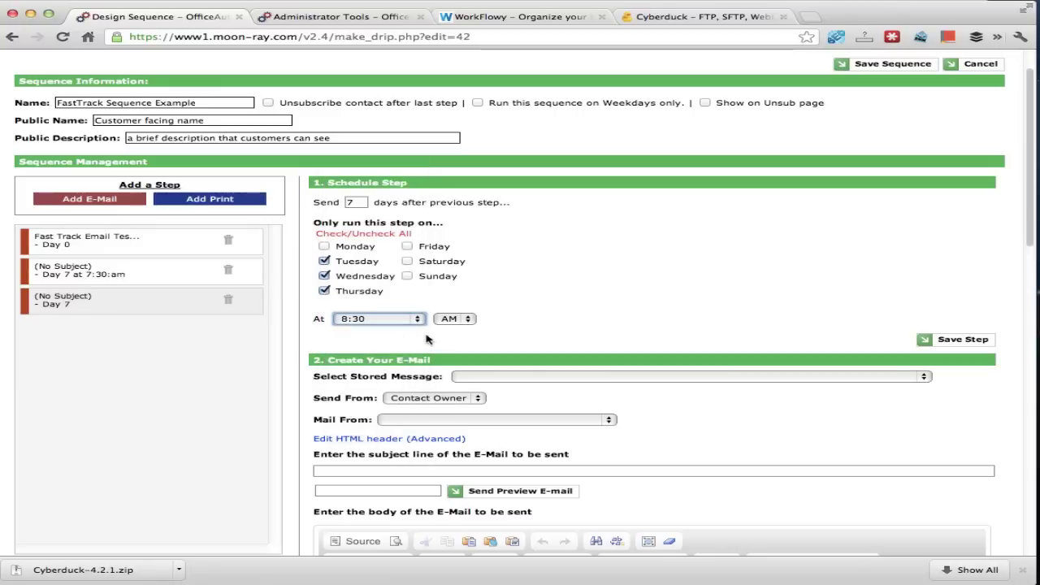
{"action": "left_click", "coordinate": [967, 341]}
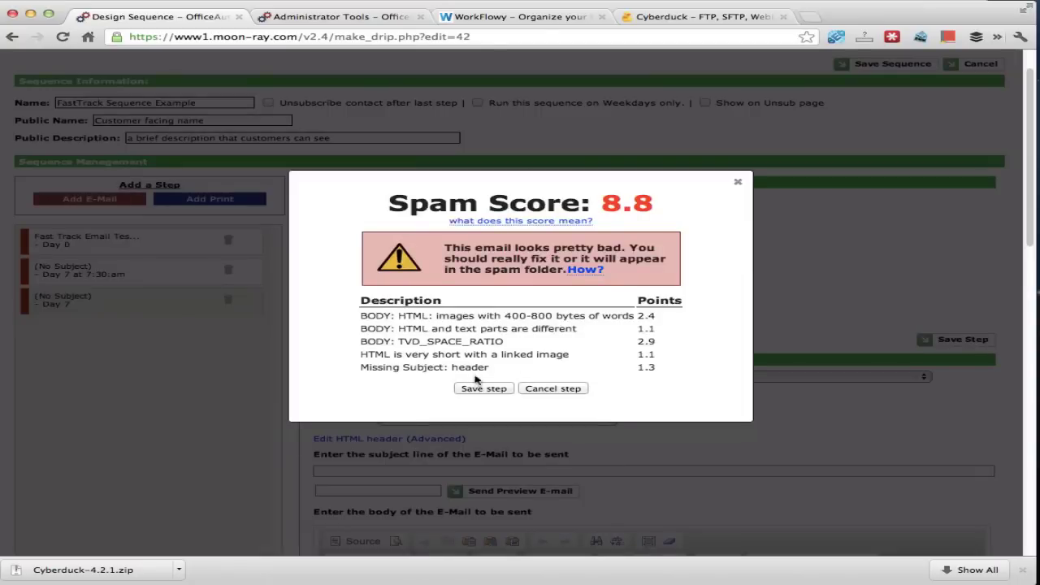
{"action": "left_click", "coordinate": [483, 386]}
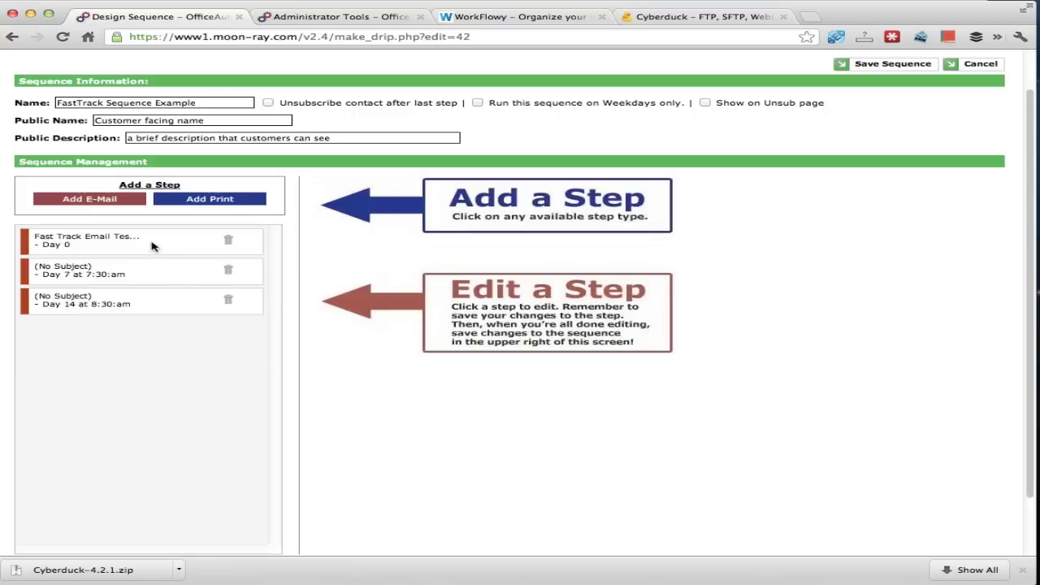
{"action": "left_click", "coordinate": [146, 269]}
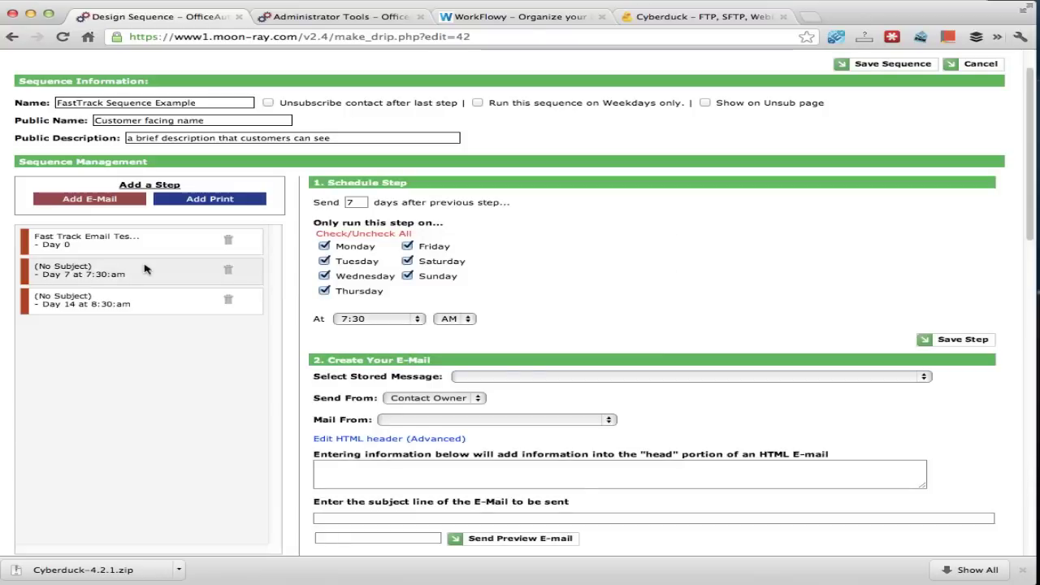
Give the Day 7 step the stored '[Forum] Collaboration + Money Back' message and save it at spam score 1.3.
{"action": "scroll", "coordinate": [699, 286], "scroll_direction": "down", "scroll_amount": 3}
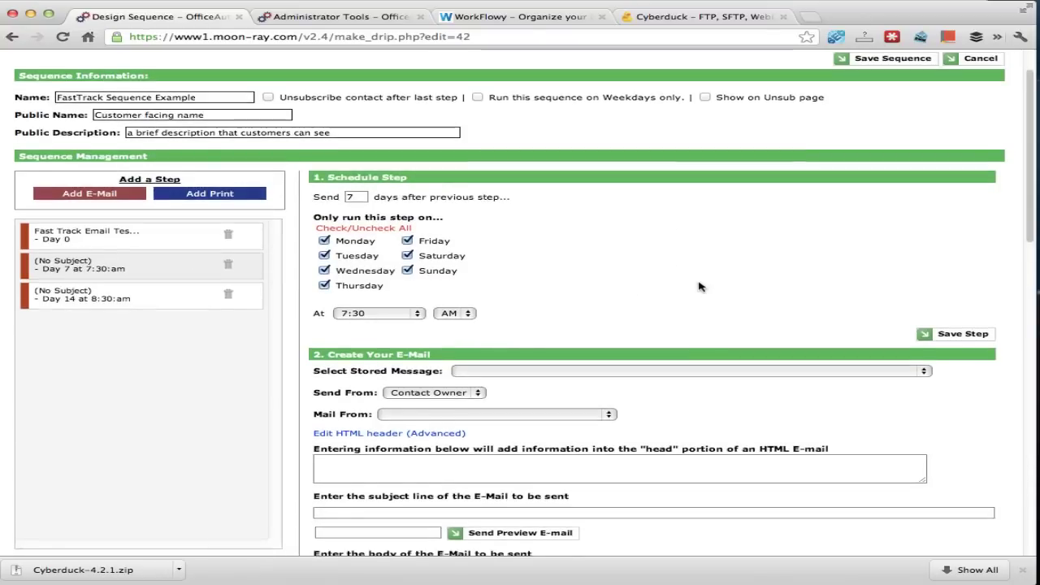
{"action": "left_click", "coordinate": [641, 272]}
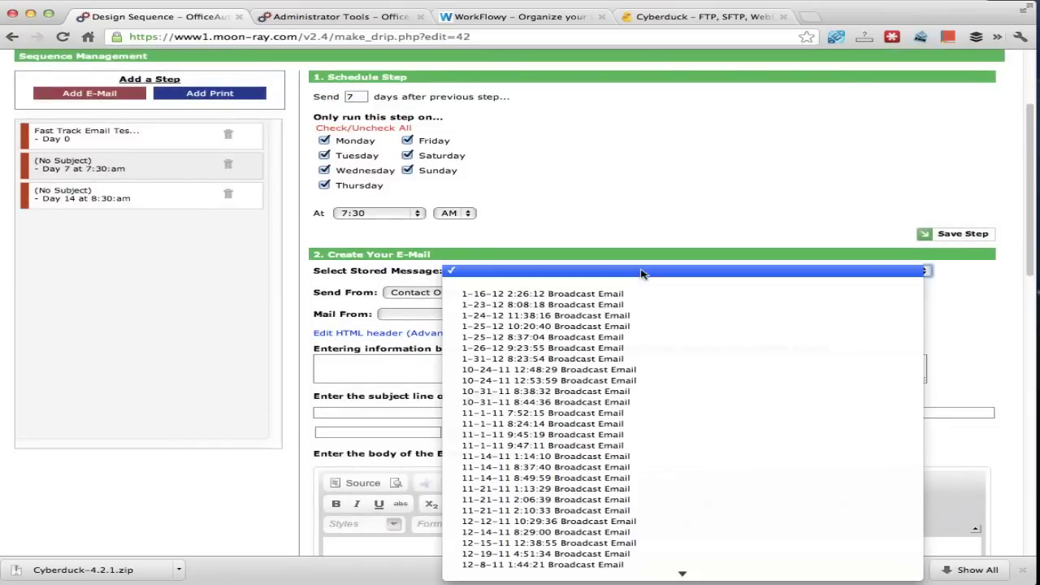
{"action": "scroll", "coordinate": [655, 342], "scroll_direction": "down", "scroll_amount": 10}
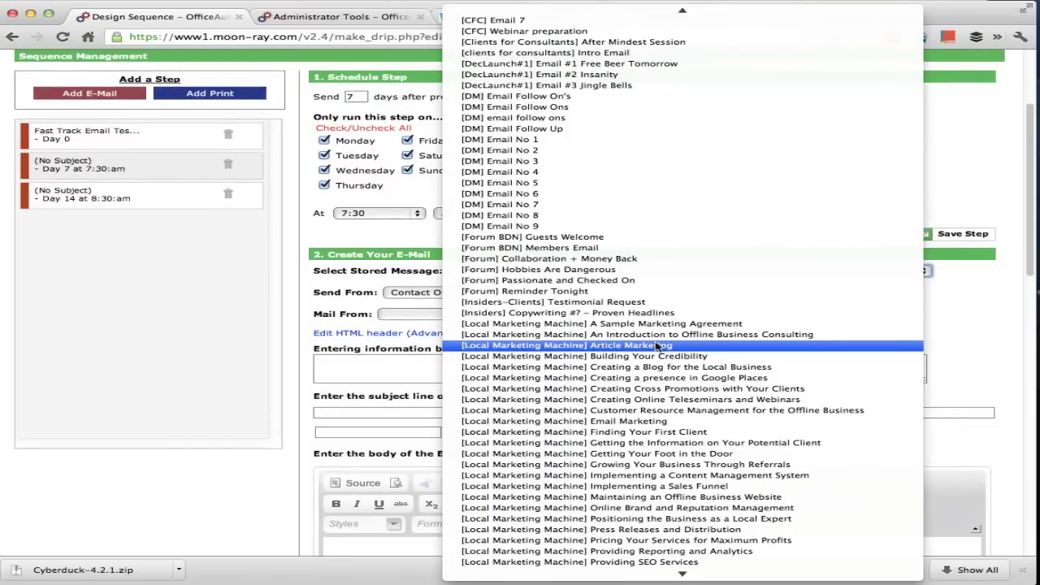
{"action": "left_click", "coordinate": [641, 258]}
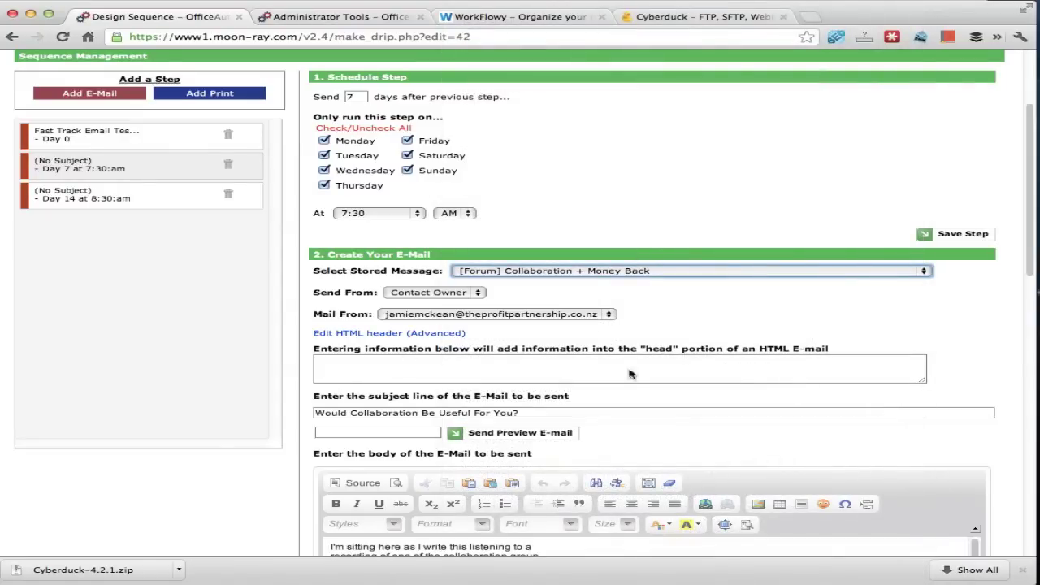
{"action": "scroll", "coordinate": [953, 402], "scroll_direction": "down", "scroll_amount": 15}
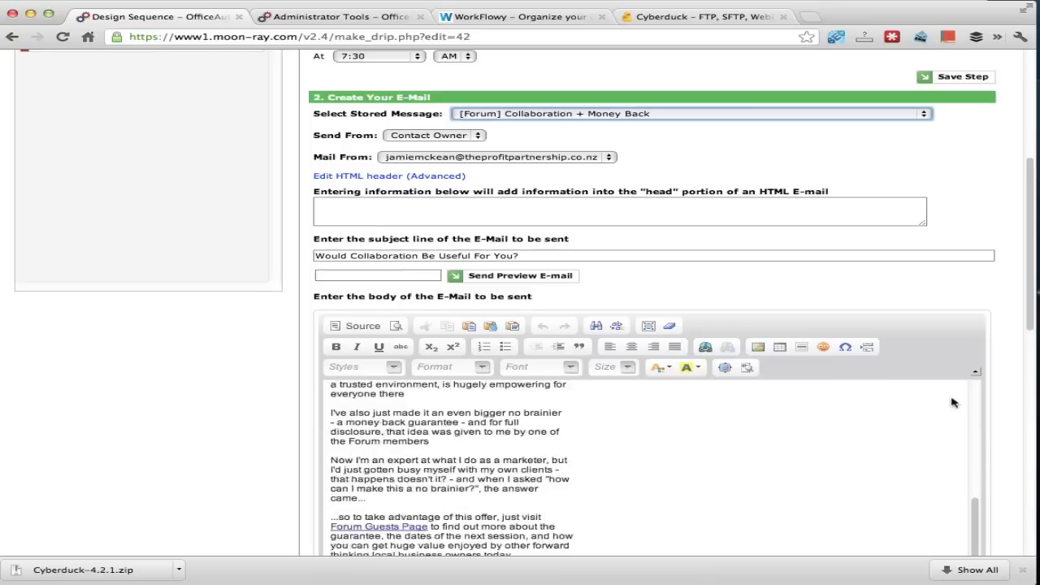
{"action": "scroll", "coordinate": [953, 402], "scroll_direction": "down", "scroll_amount": 10}
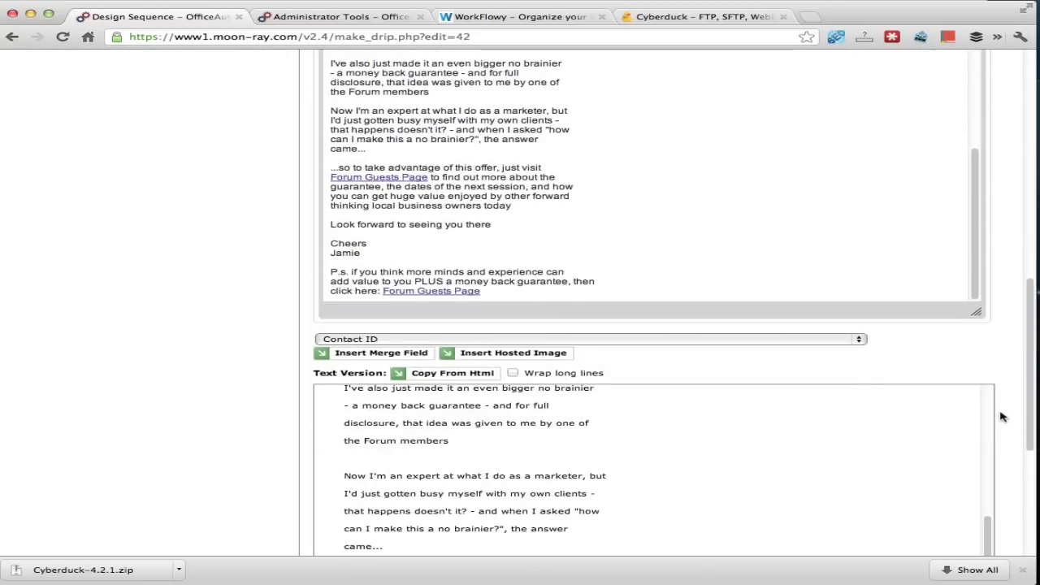
{"action": "left_click", "coordinate": [959, 471]}
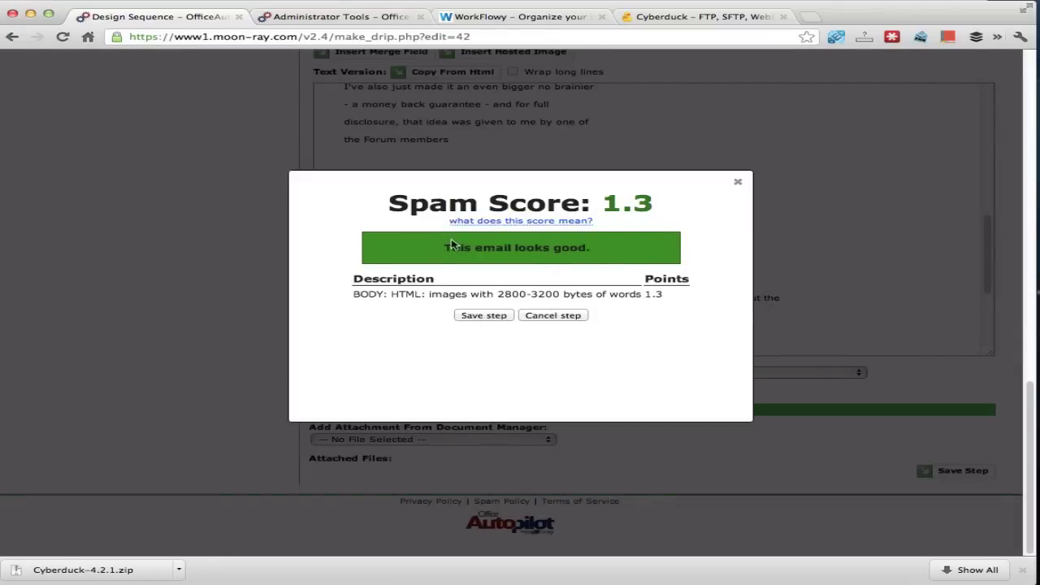
{"action": "left_click", "coordinate": [480, 315]}
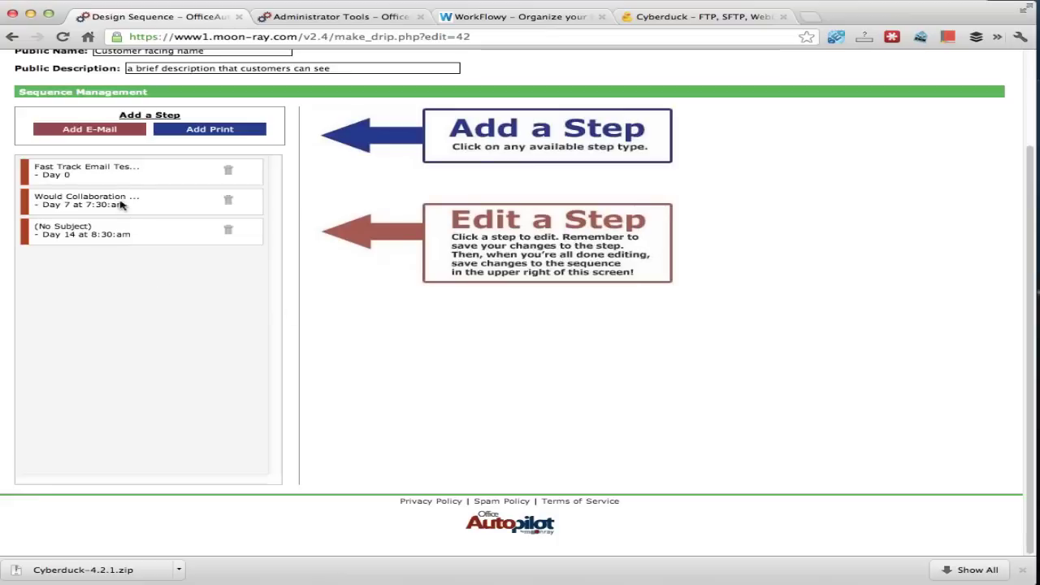
Open the untitled third step and first pick the '[Forum] Collaboration + Money Back' message.
{"action": "left_click", "coordinate": [125, 179]}
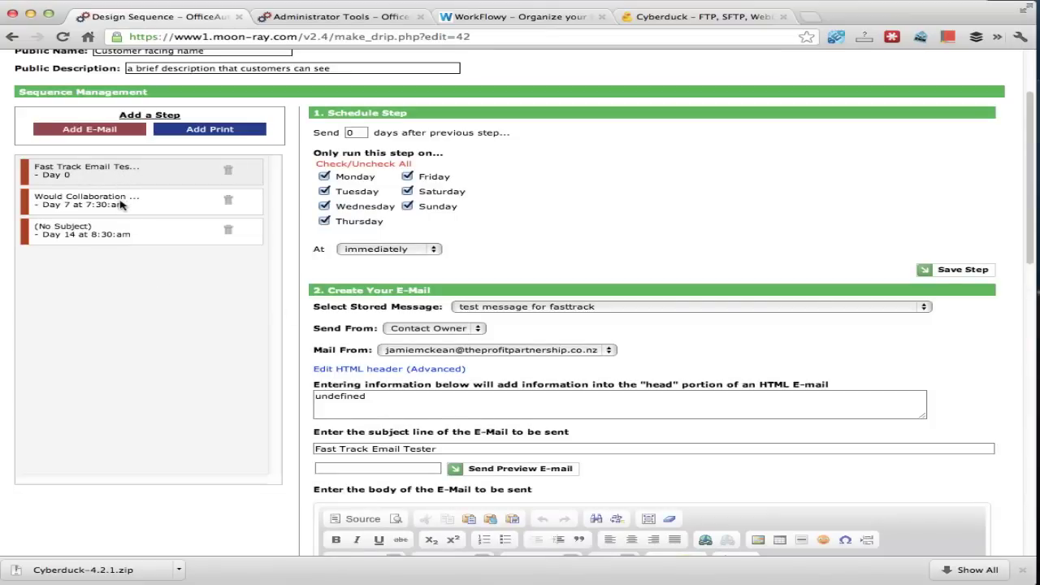
{"action": "left_click", "coordinate": [121, 205]}
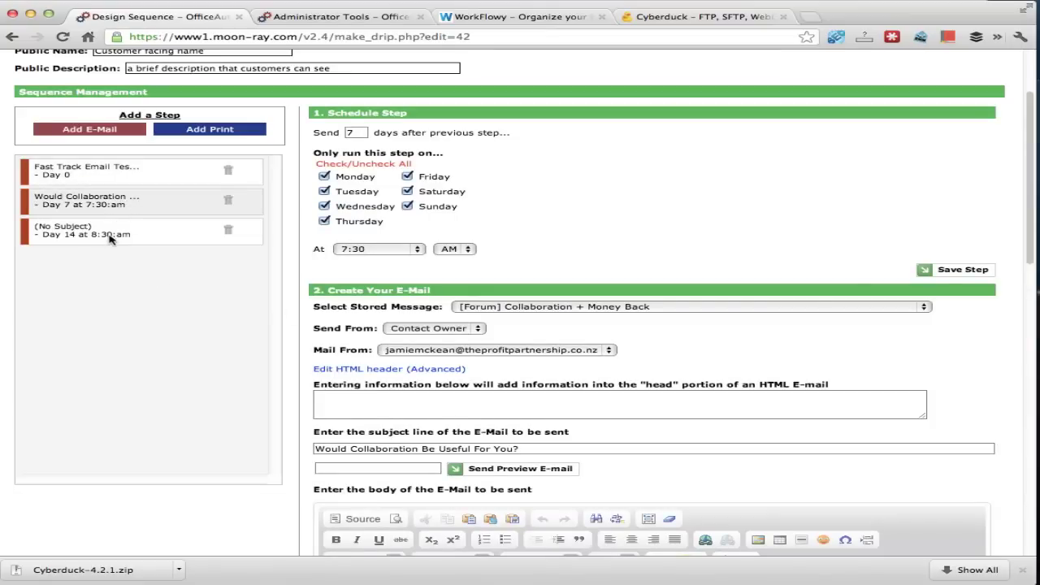
{"action": "left_click", "coordinate": [110, 236]}
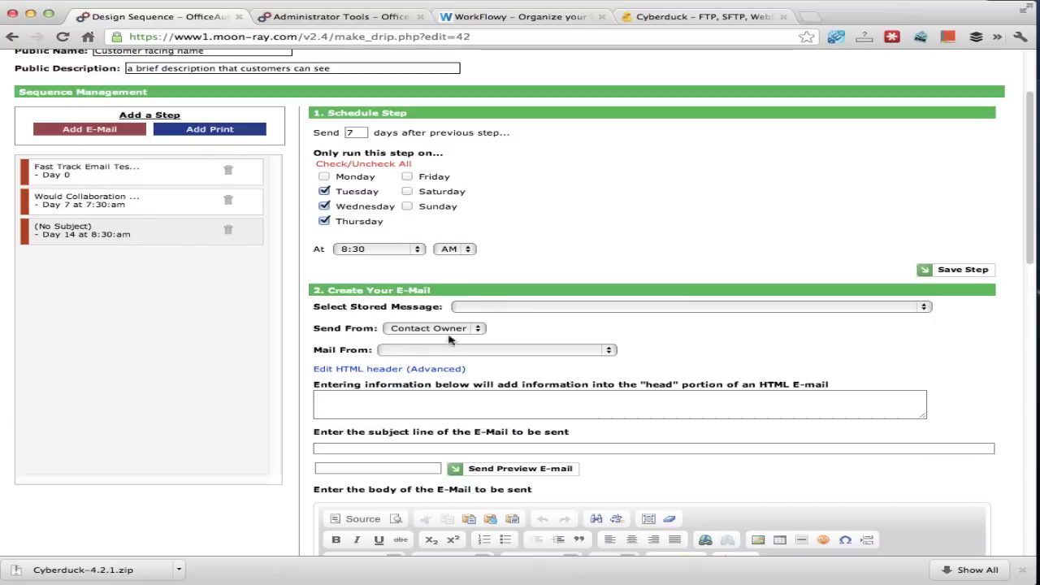
{"action": "left_click", "coordinate": [562, 309]}
{"action": "scroll", "coordinate": [583, 374], "scroll_direction": "down", "scroll_amount": 10}
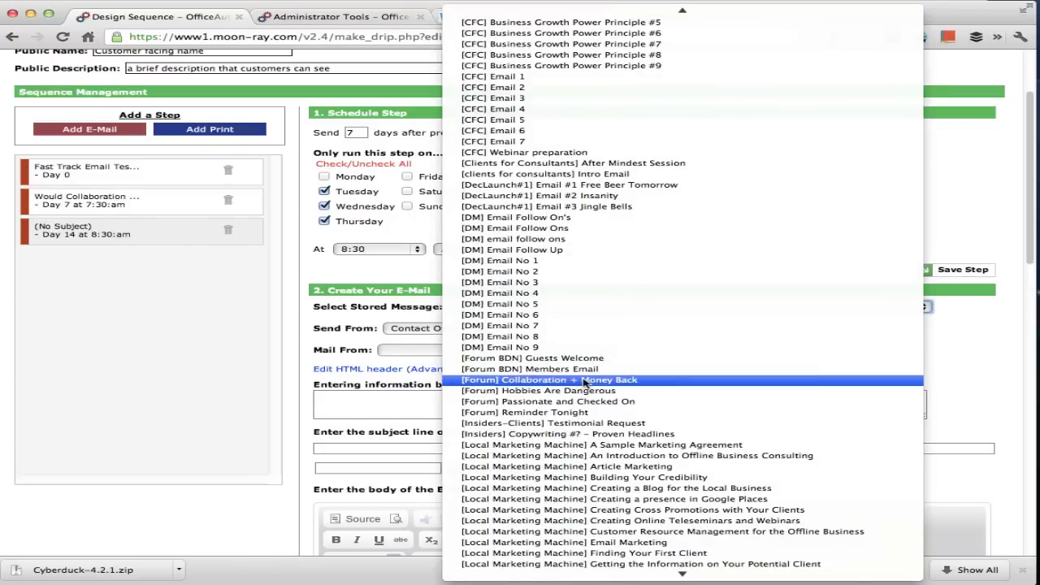
{"action": "left_click", "coordinate": [584, 379]}
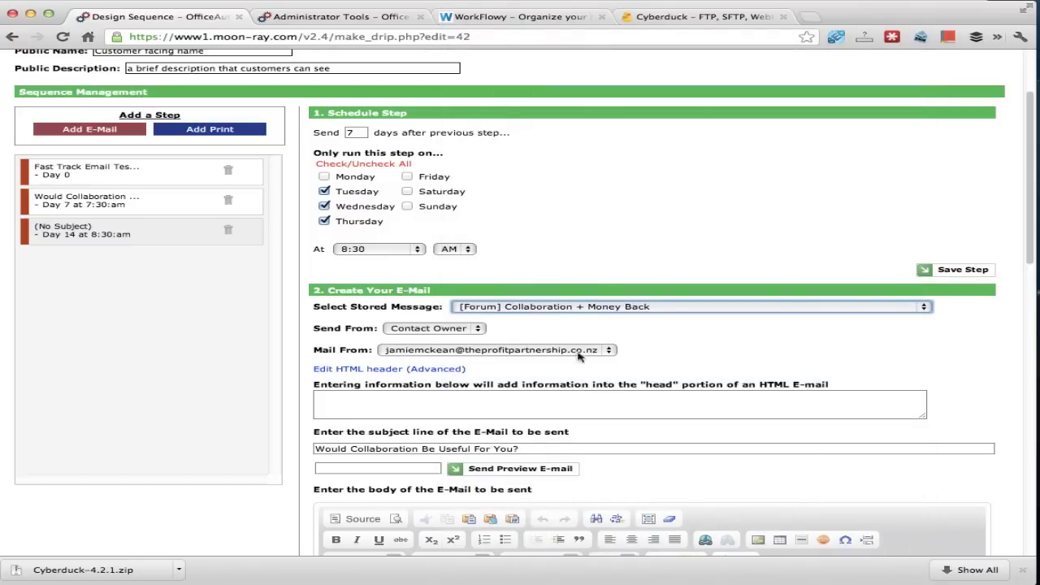
Switch it to '[Forum] Passionate and Checked On' and save it at spam score 0.
{"action": "left_click", "coordinate": [571, 311]}
{"action": "left_click", "coordinate": [576, 331]}
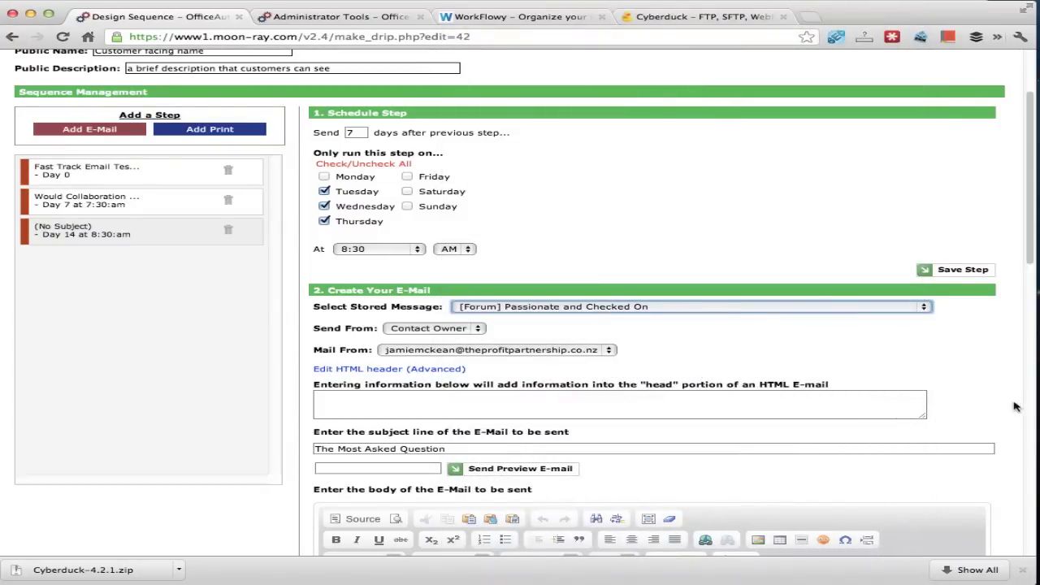
{"action": "scroll", "coordinate": [990, 389], "scroll_direction": "down", "scroll_amount": 5}
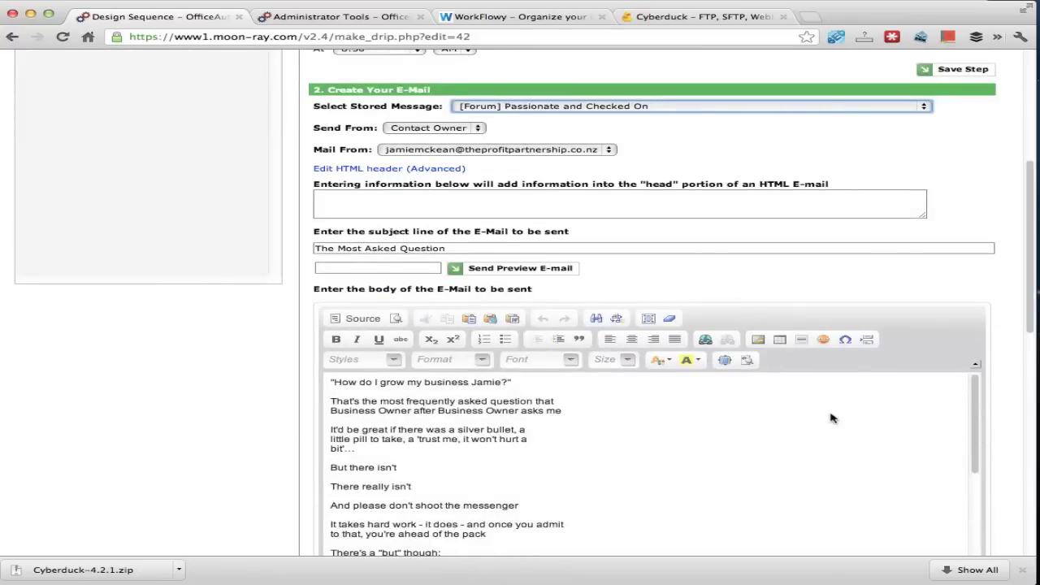
{"action": "scroll", "coordinate": [830, 418], "scroll_direction": "down", "scroll_amount": 15}
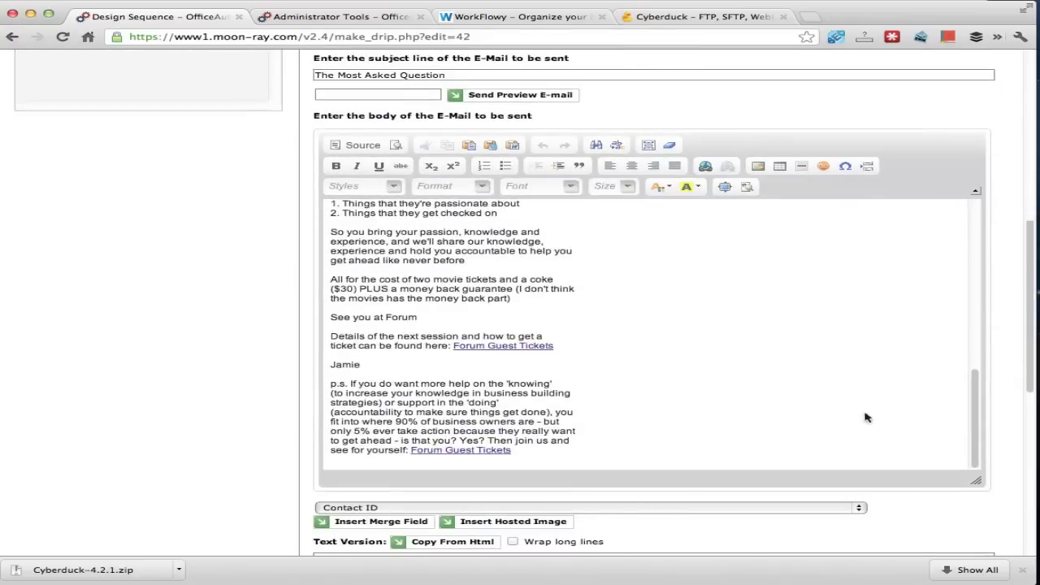
{"action": "scroll", "coordinate": [1023, 436], "scroll_direction": "down", "scroll_amount": 11}
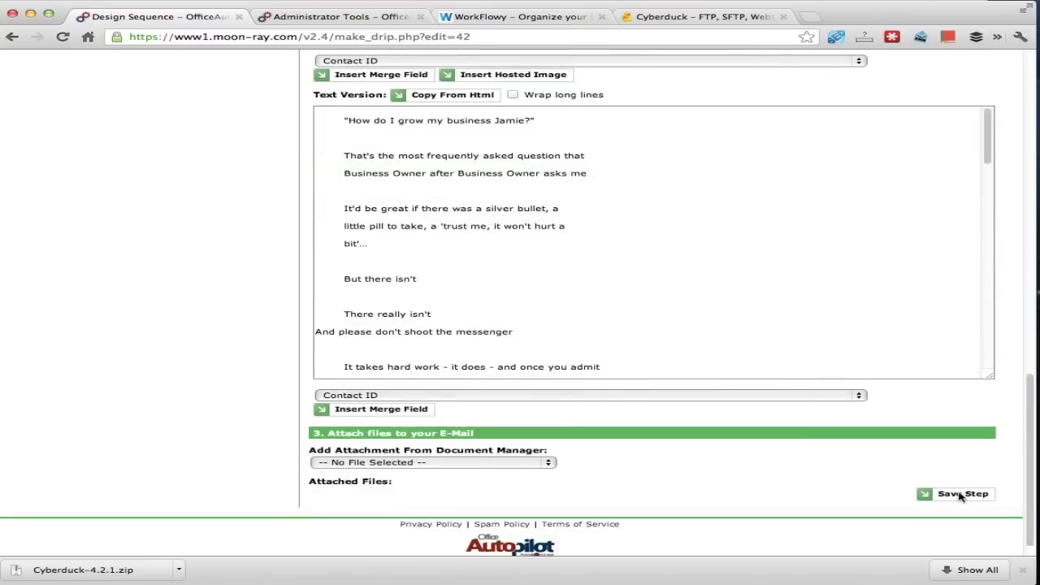
{"action": "left_click", "coordinate": [961, 495]}
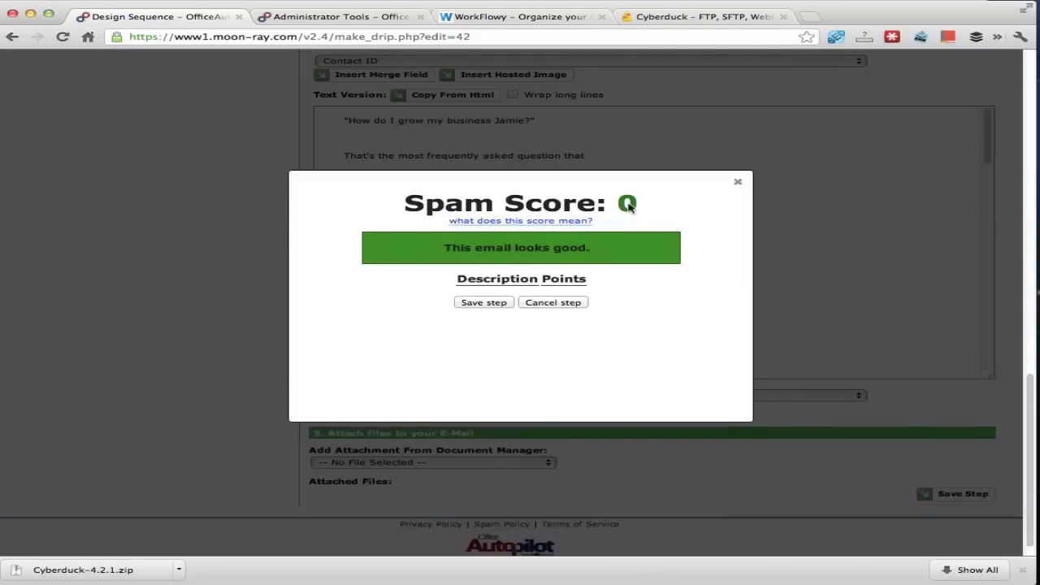
{"action": "left_click", "coordinate": [483, 304]}
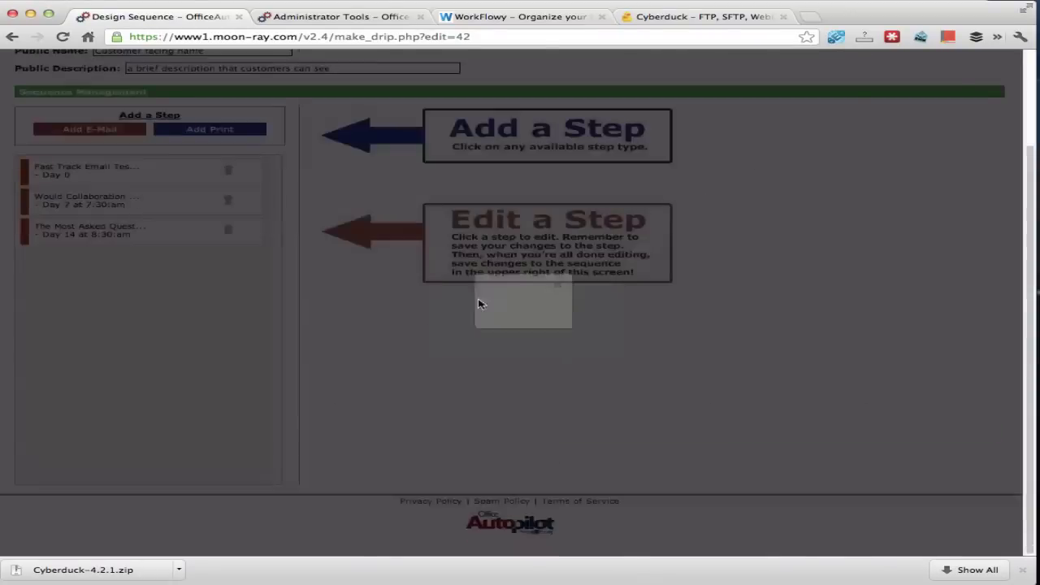
Save the sequence, search for 'fasttrack' and expand FastTrack Sequence Example to show its three steps.
{"action": "scroll", "coordinate": [294, 330], "scroll_direction": "up", "scroll_amount": 3}
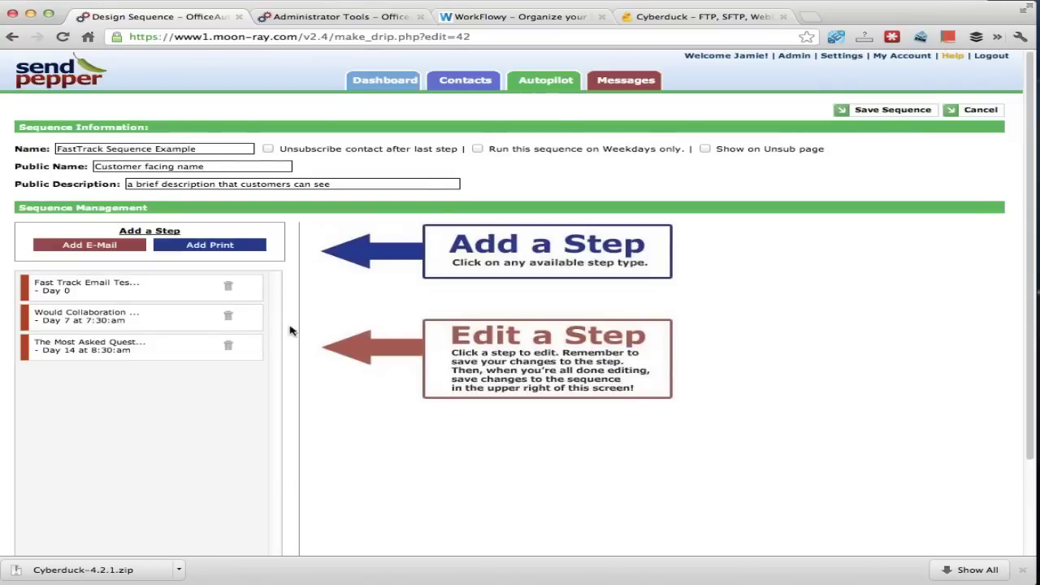
{"action": "left_click", "coordinate": [874, 113]}
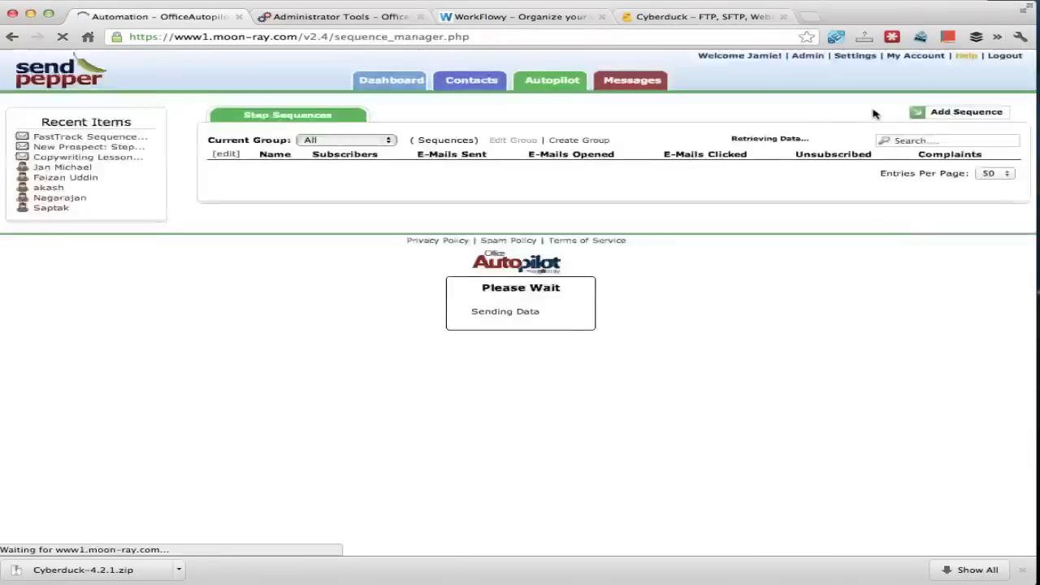
{"action": "left_click", "coordinate": [927, 143]}
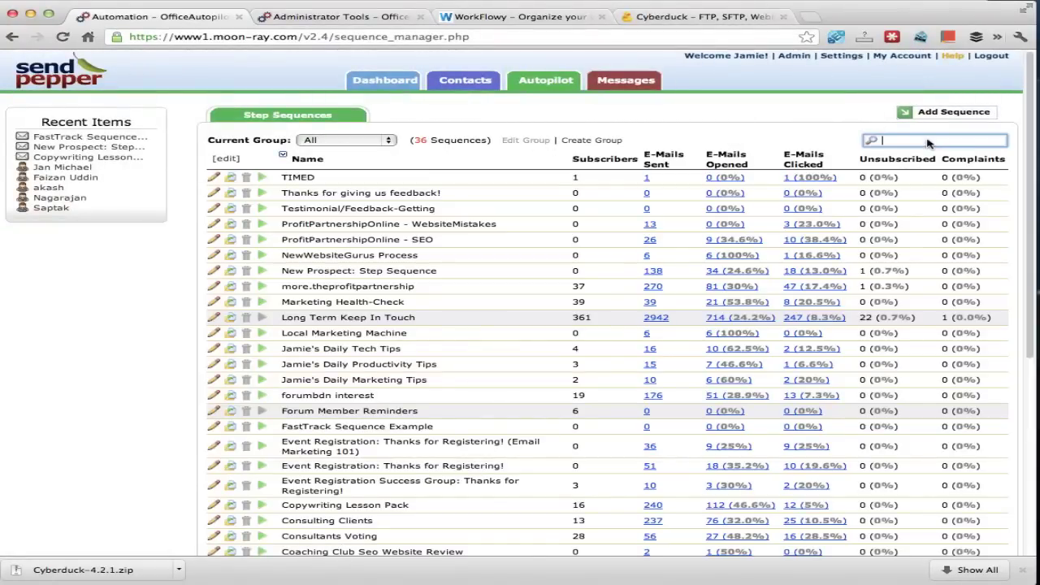
{"action": "type", "text": "template"}
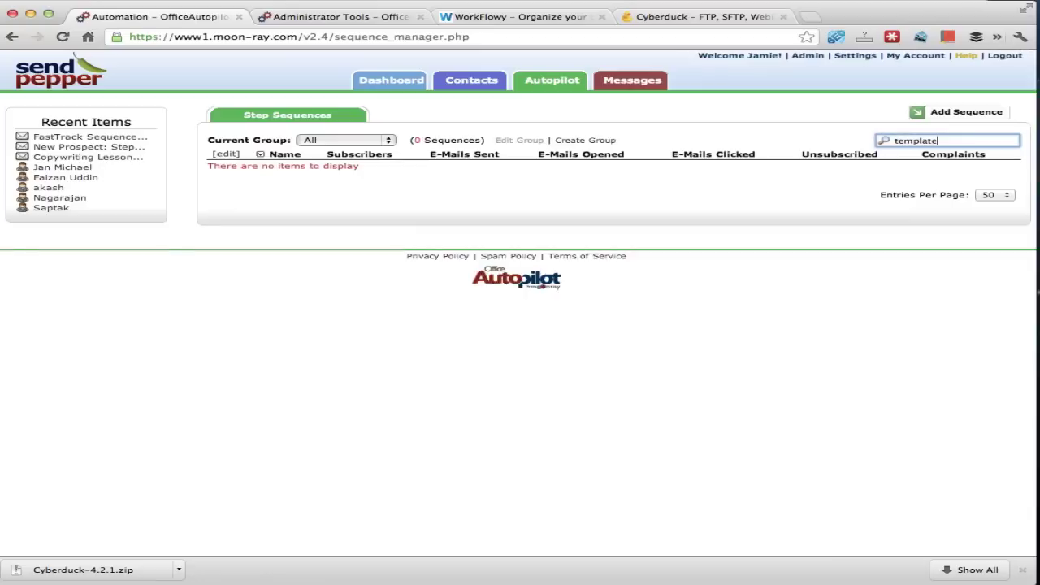
{"action": "double_click", "coordinate": [930, 142]}
{"action": "type", "text": "fastttrack"}
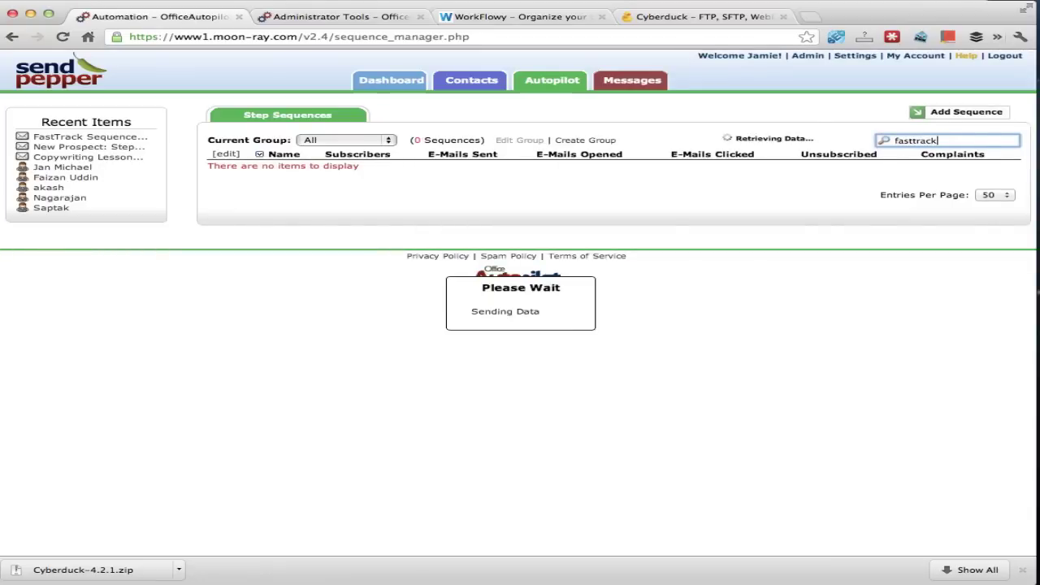
{"action": "left_click", "coordinate": [396, 172]}
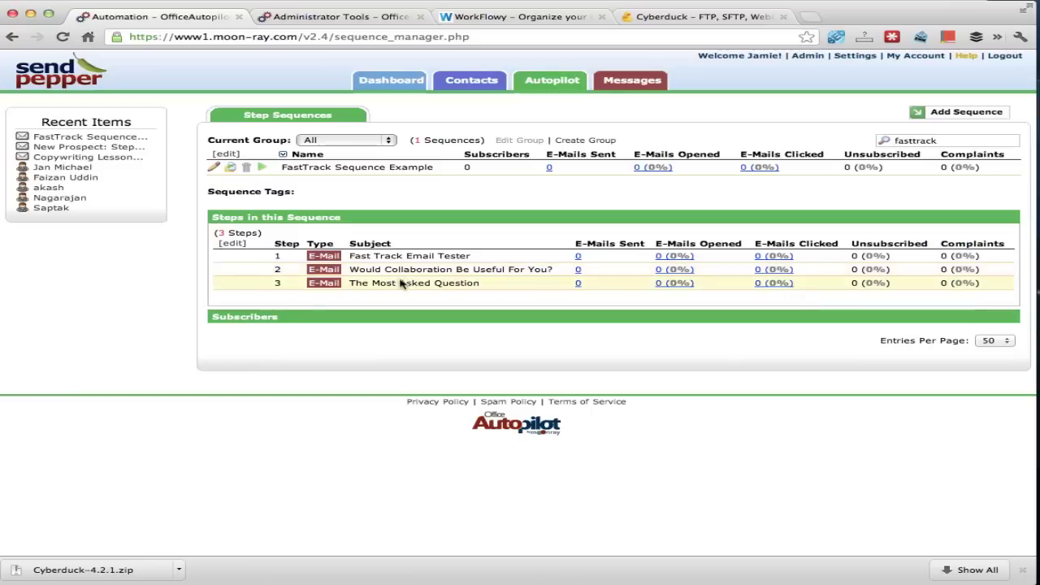
Change the Collaboration step's delay from 7 to 21 days and save it, making it Day 21.
{"action": "left_click", "coordinate": [214, 167]}
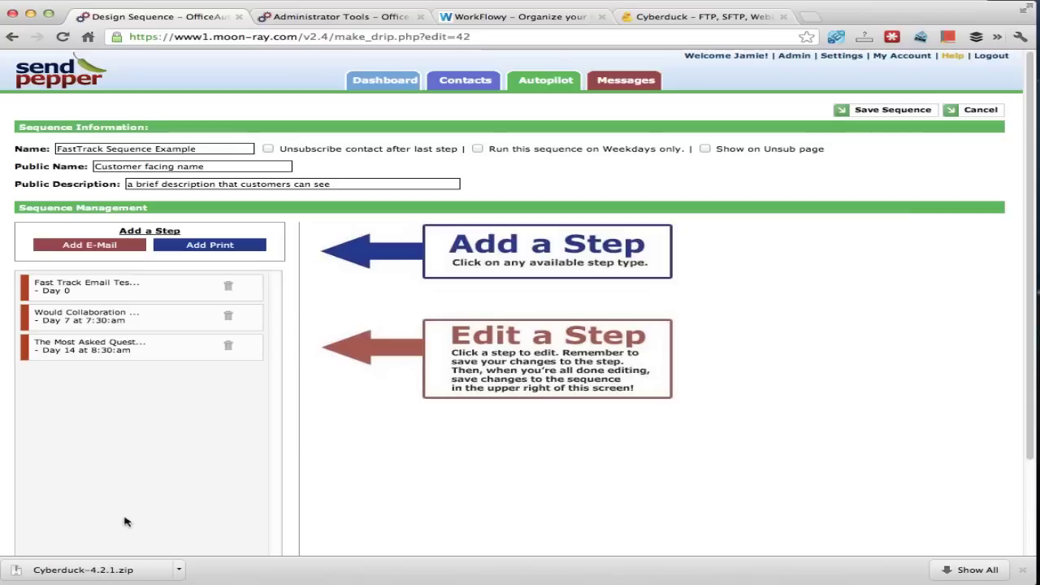
{"action": "left_click", "coordinate": [70, 322]}
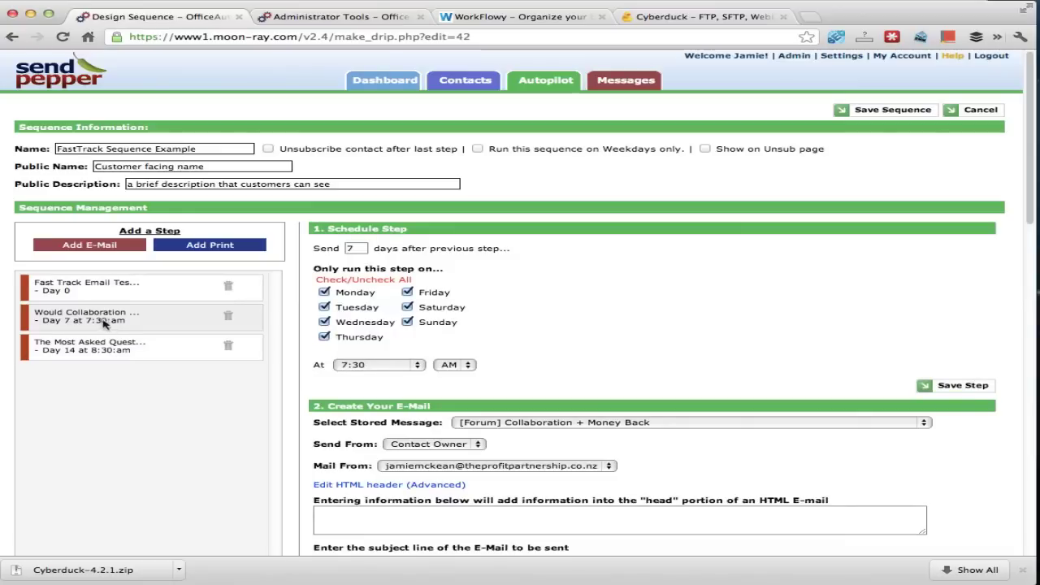
{"action": "double_click", "coordinate": [357, 249]}
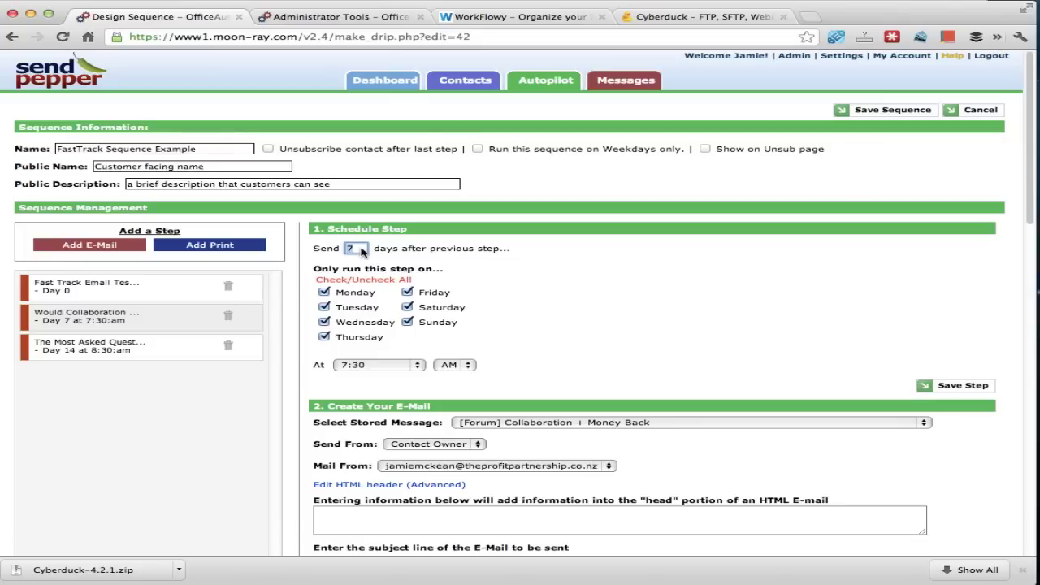
{"action": "type", "text": "21"}
{"action": "left_click", "coordinate": [950, 386]}
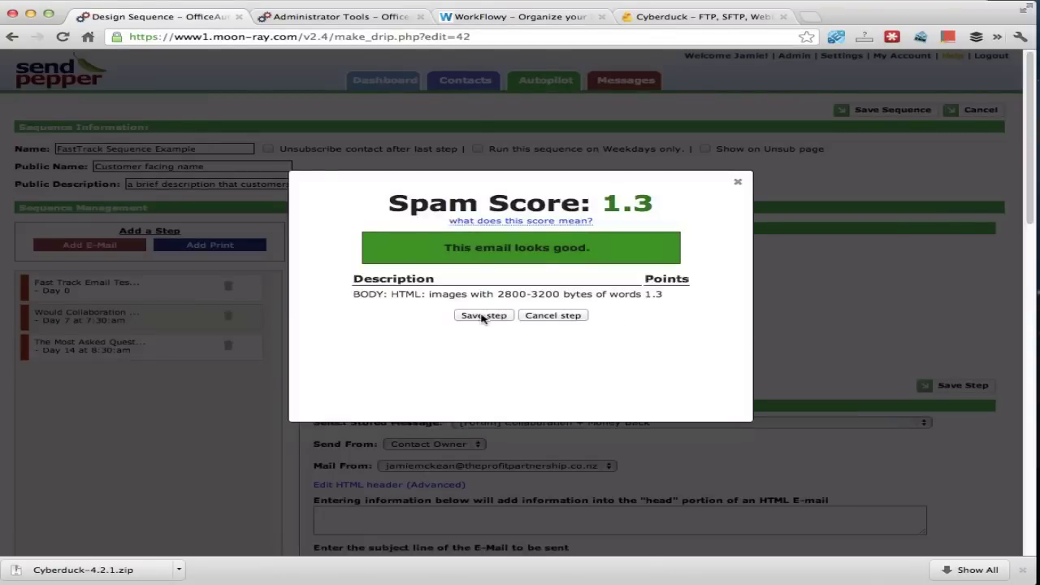
{"action": "left_click", "coordinate": [482, 317]}
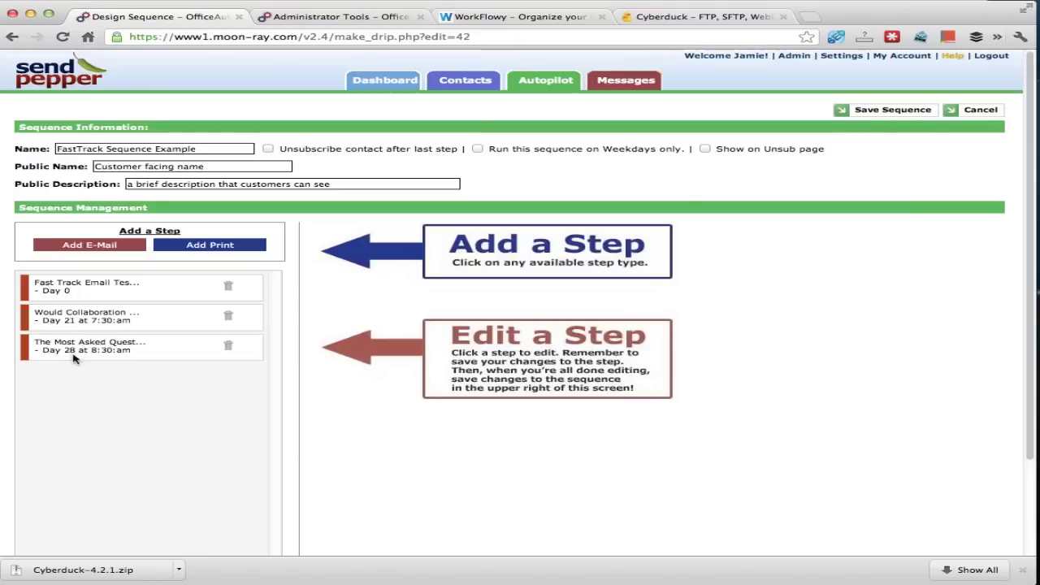
Open The Most Asked Question step to view its Day 28, Tuesday–Thursday 8:30 AM schedule.
{"action": "left_click", "coordinate": [70, 355]}
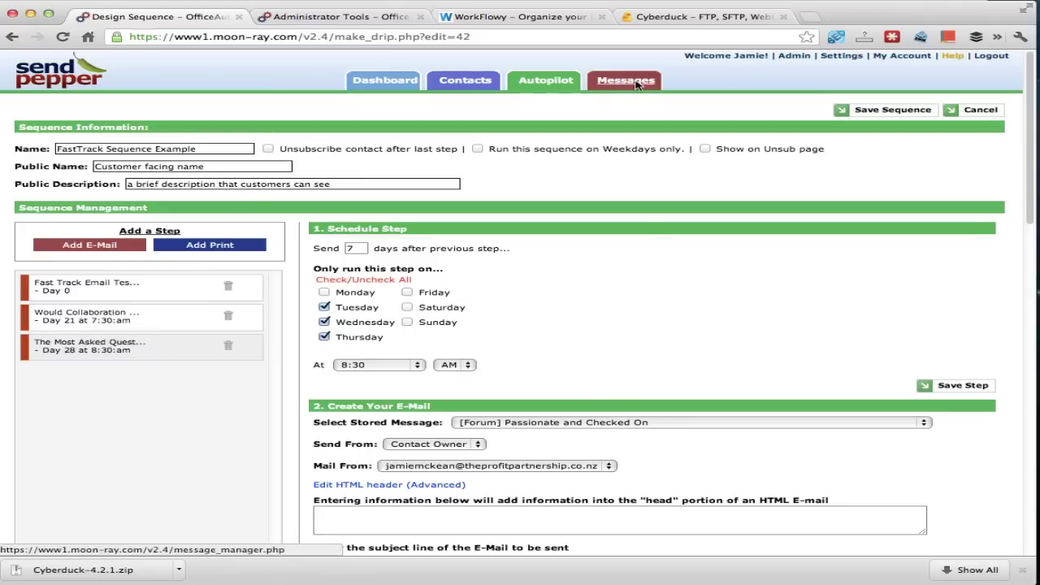
Review the Day 21 Collaboration step: 21 days after the previous step, all seven days, 7:30 AM, plus its e-mail body.
{"action": "left_click", "coordinate": [181, 319]}
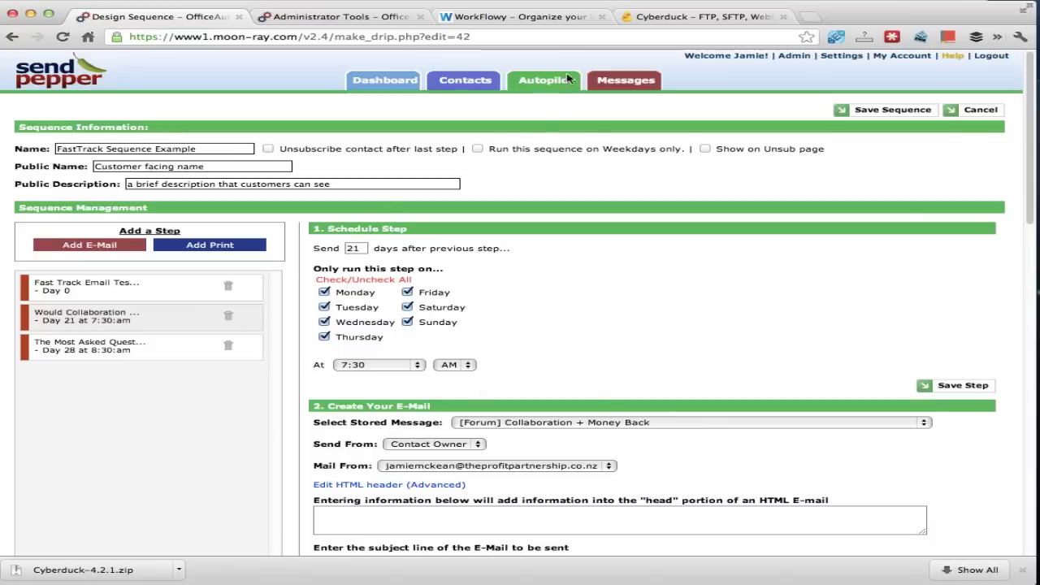
{"action": "scroll", "coordinate": [596, 346], "scroll_direction": "down", "scroll_amount": 10}
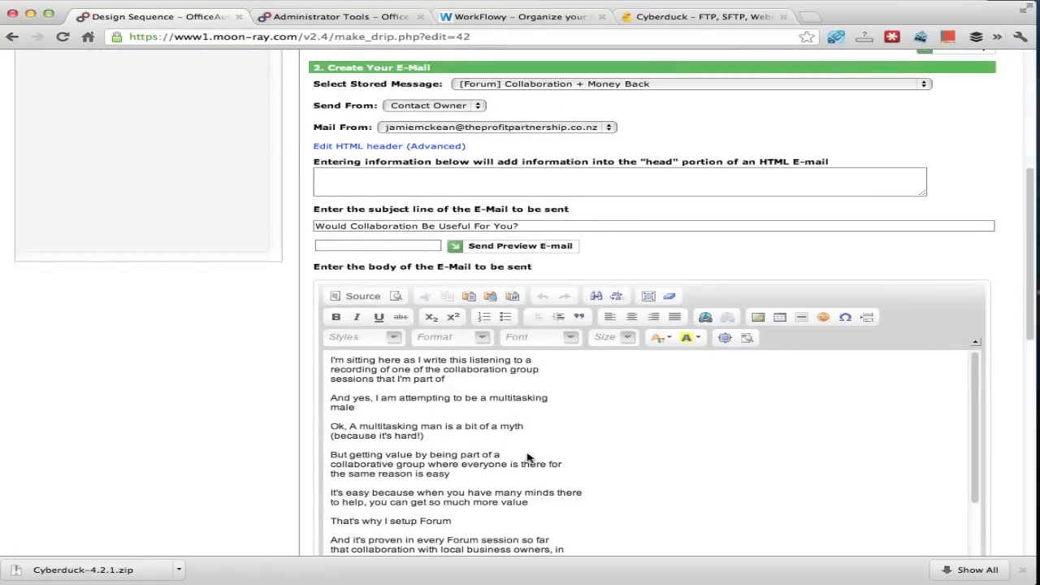
{"action": "scroll", "coordinate": [531, 460], "scroll_direction": "up", "scroll_amount": 10}
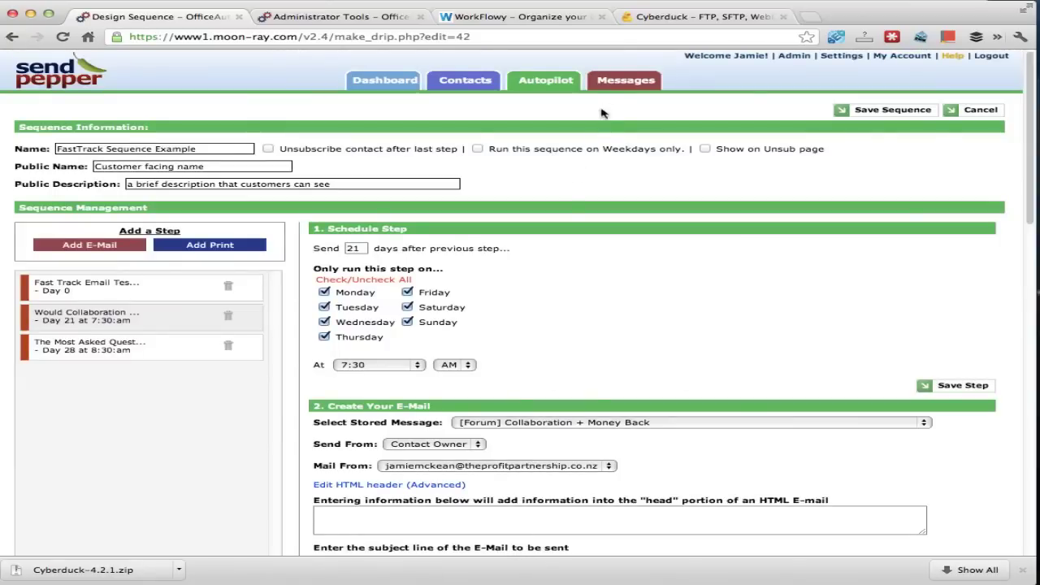